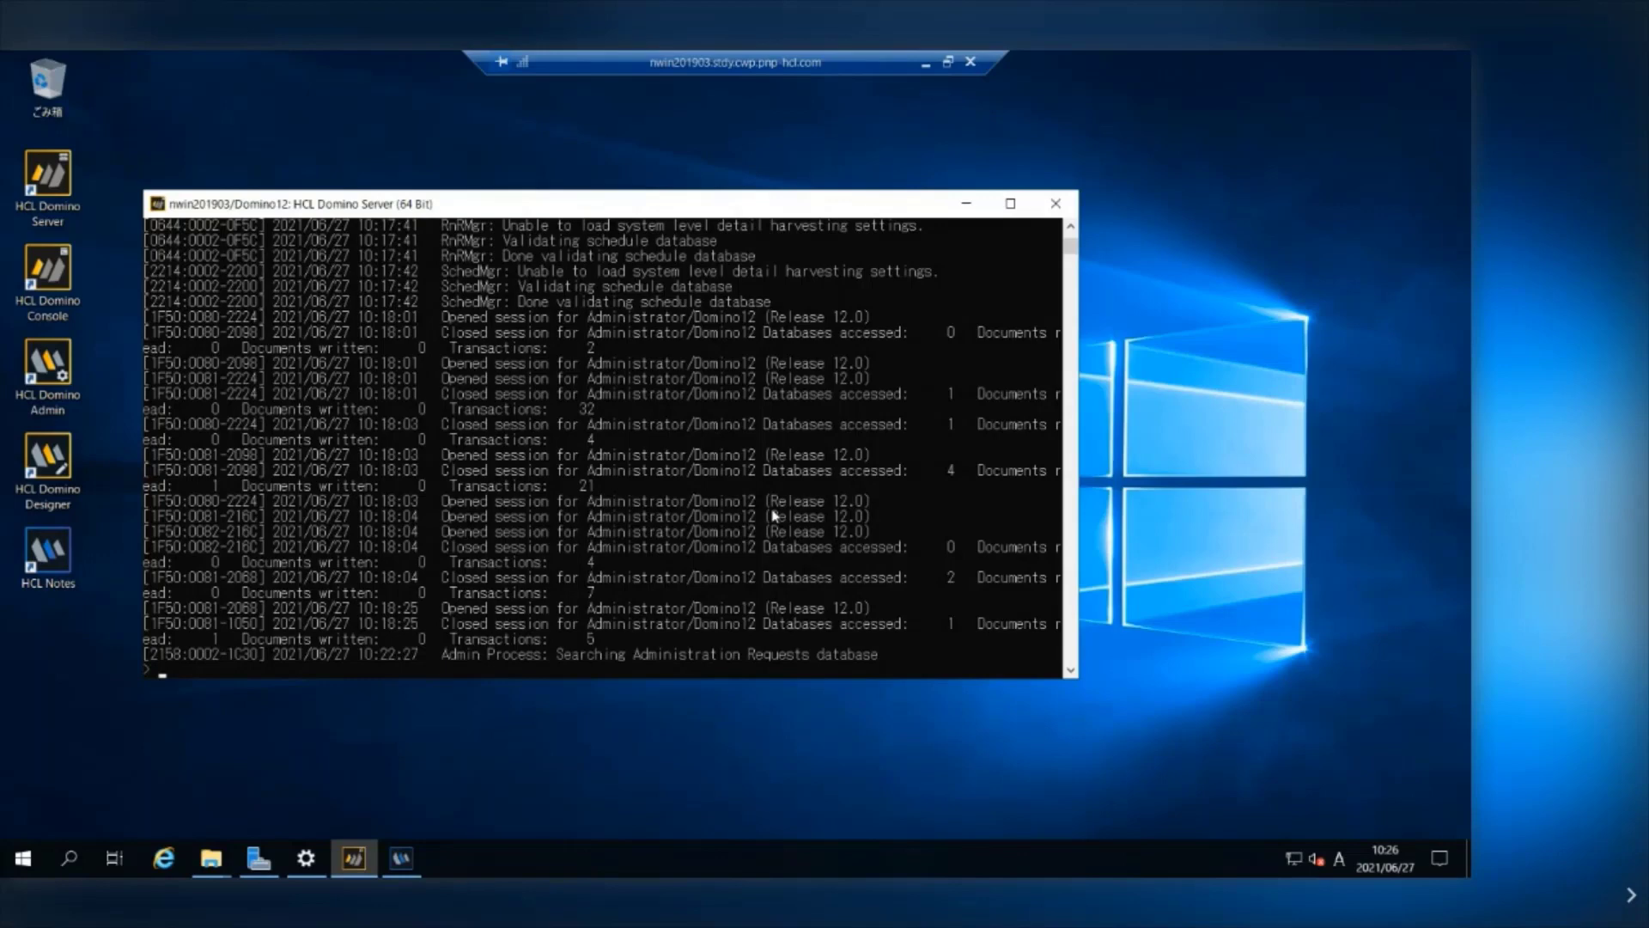
Start the Domino Backup task with 'load backup' at the server console.
type("load backup")
key("Return")
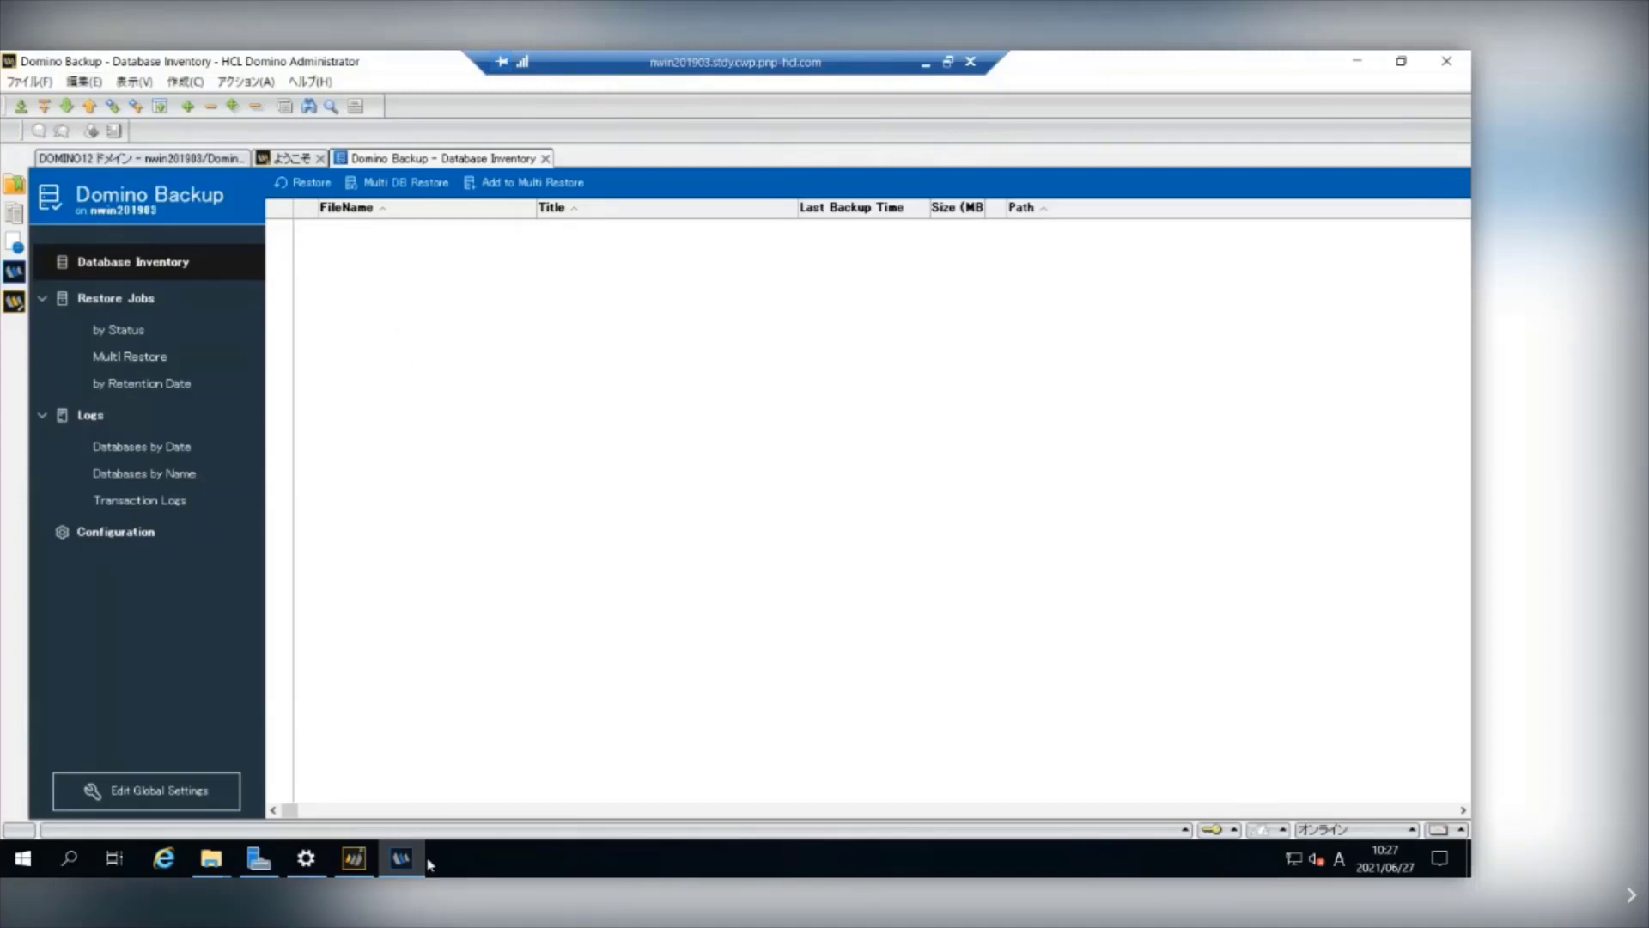
Run 'load backup' again in the server console to back up all 120 databases.
left_click(353, 858)
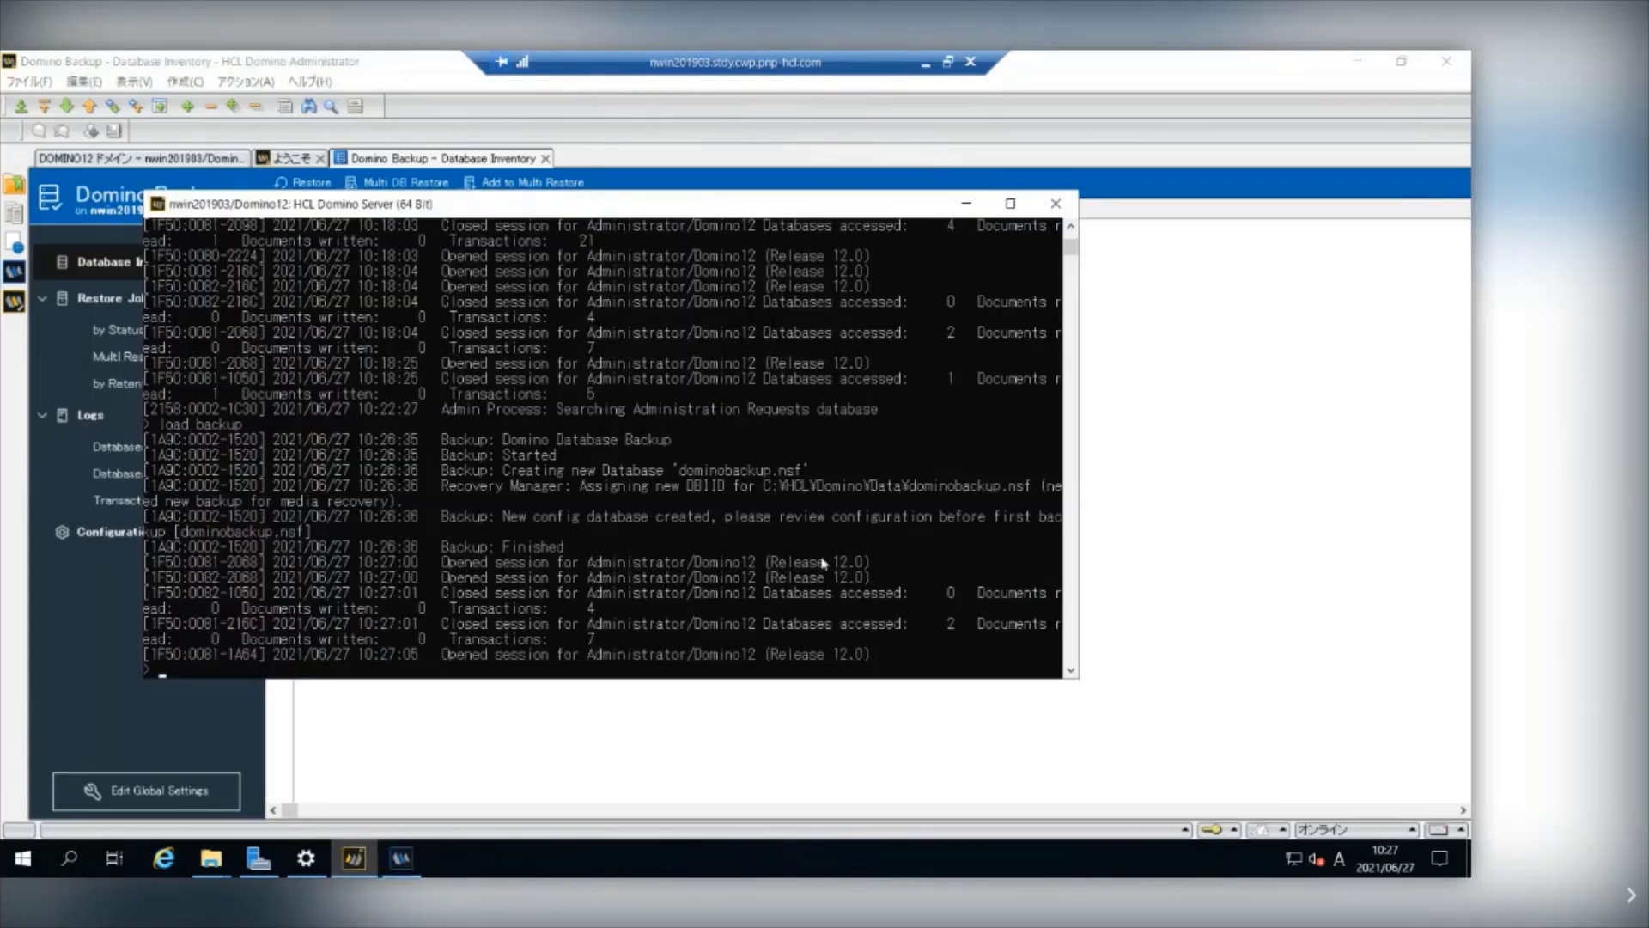
type("load backup")
key("Return")
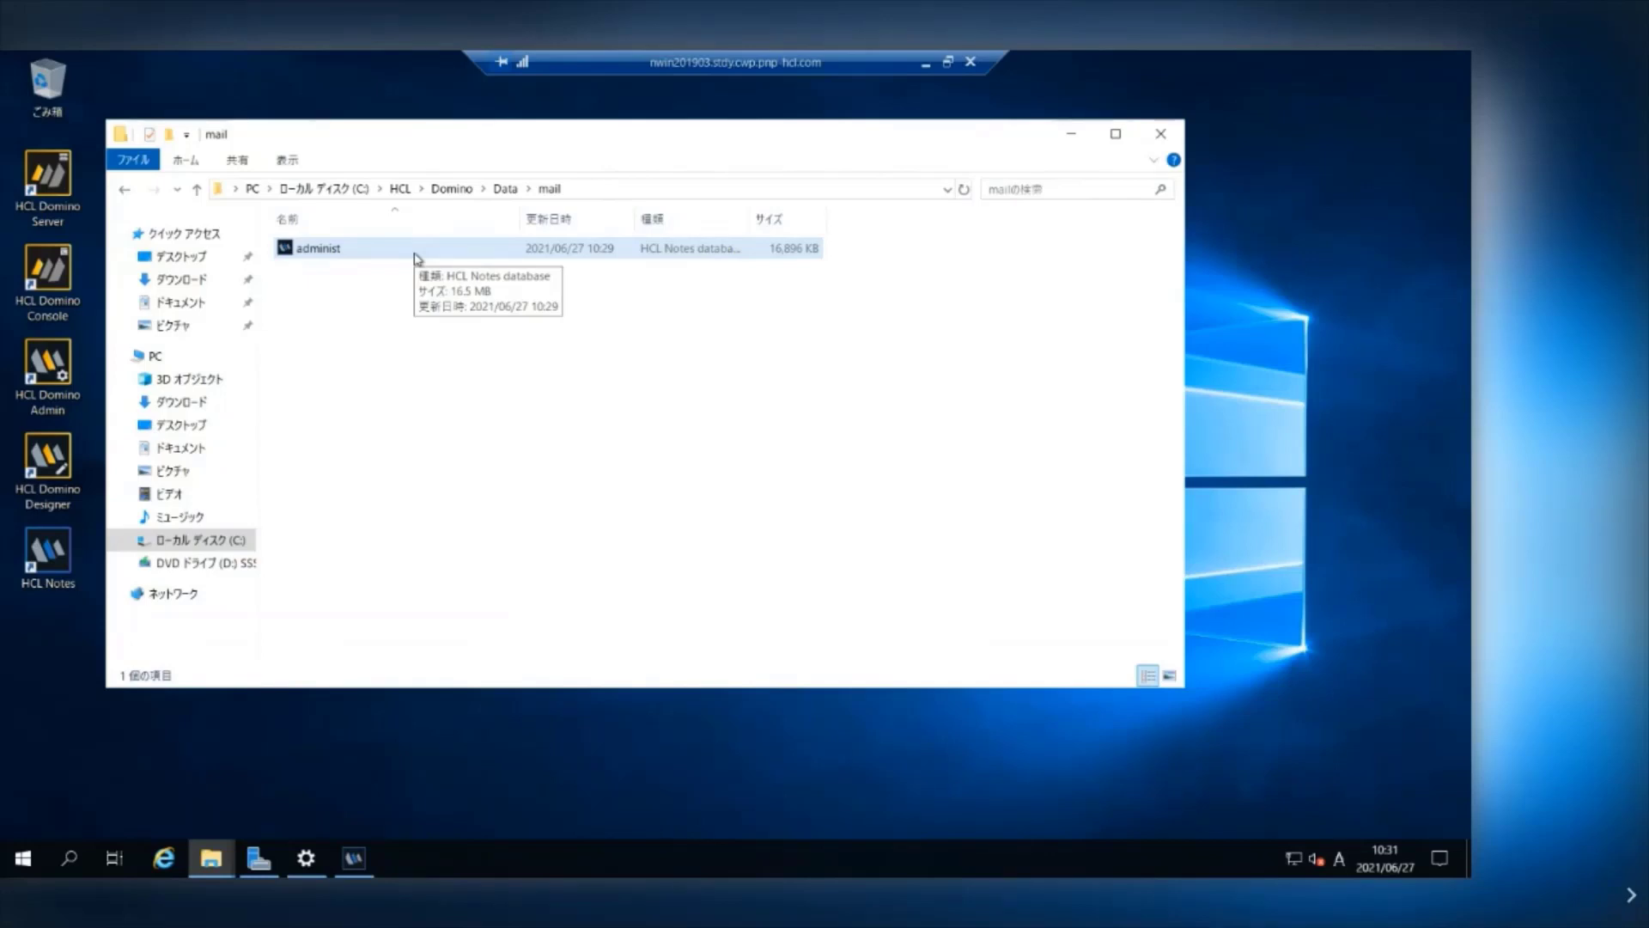
Delete administ from Data\mail and empty the Recycle Bin so it is gone permanently.
left_click(414, 255)
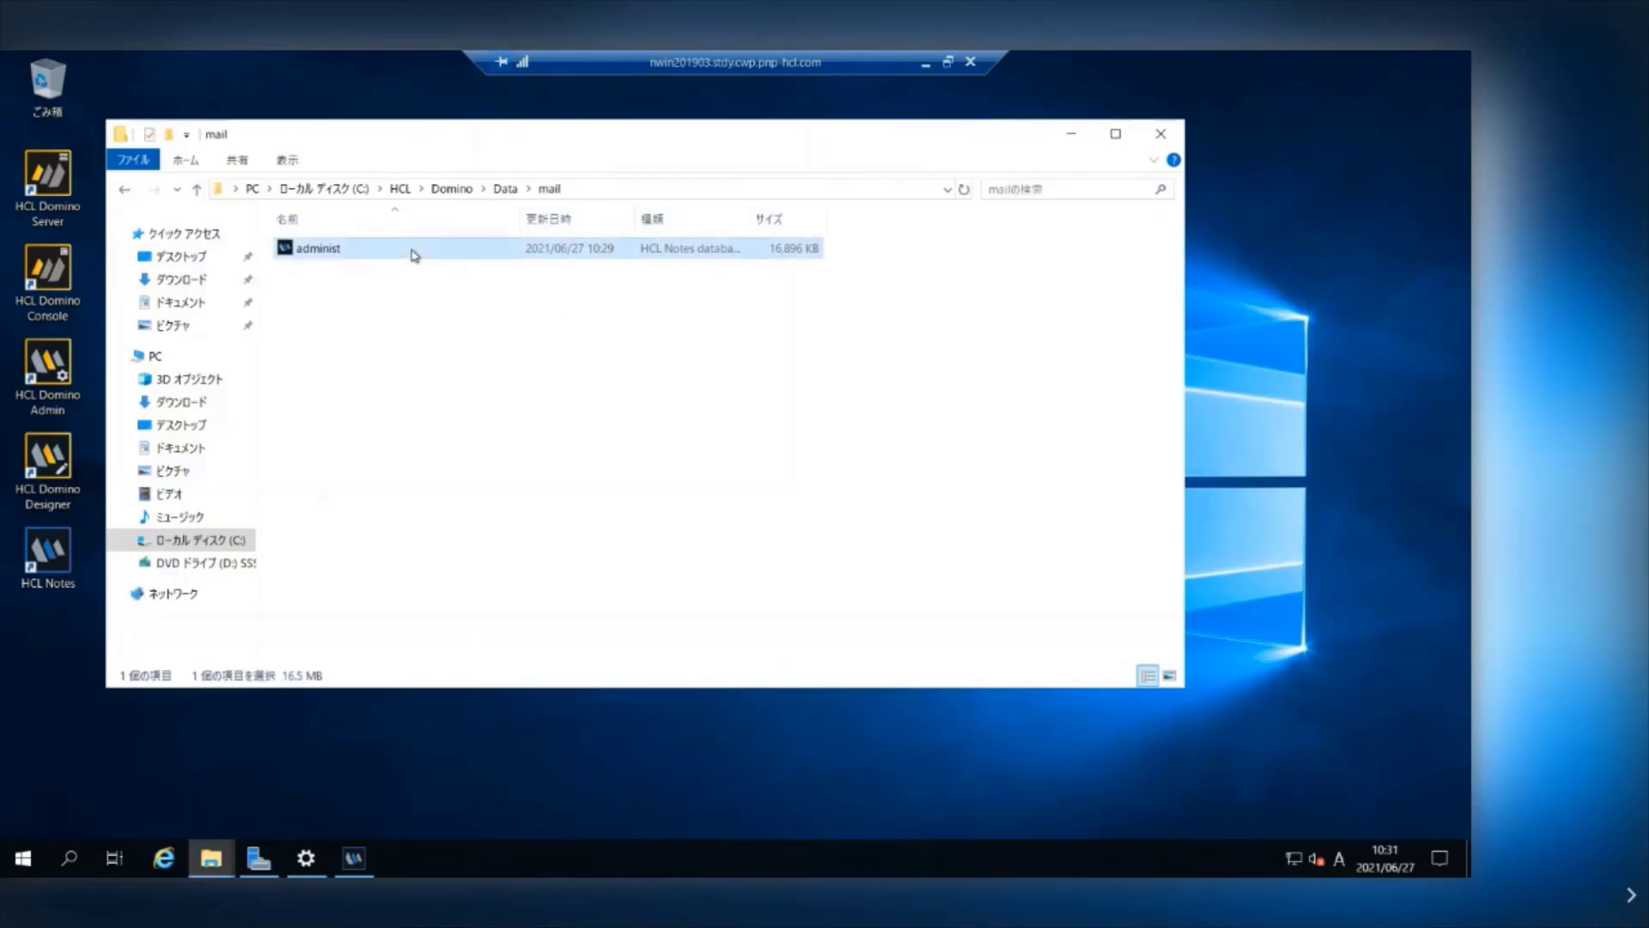
key("Delete")
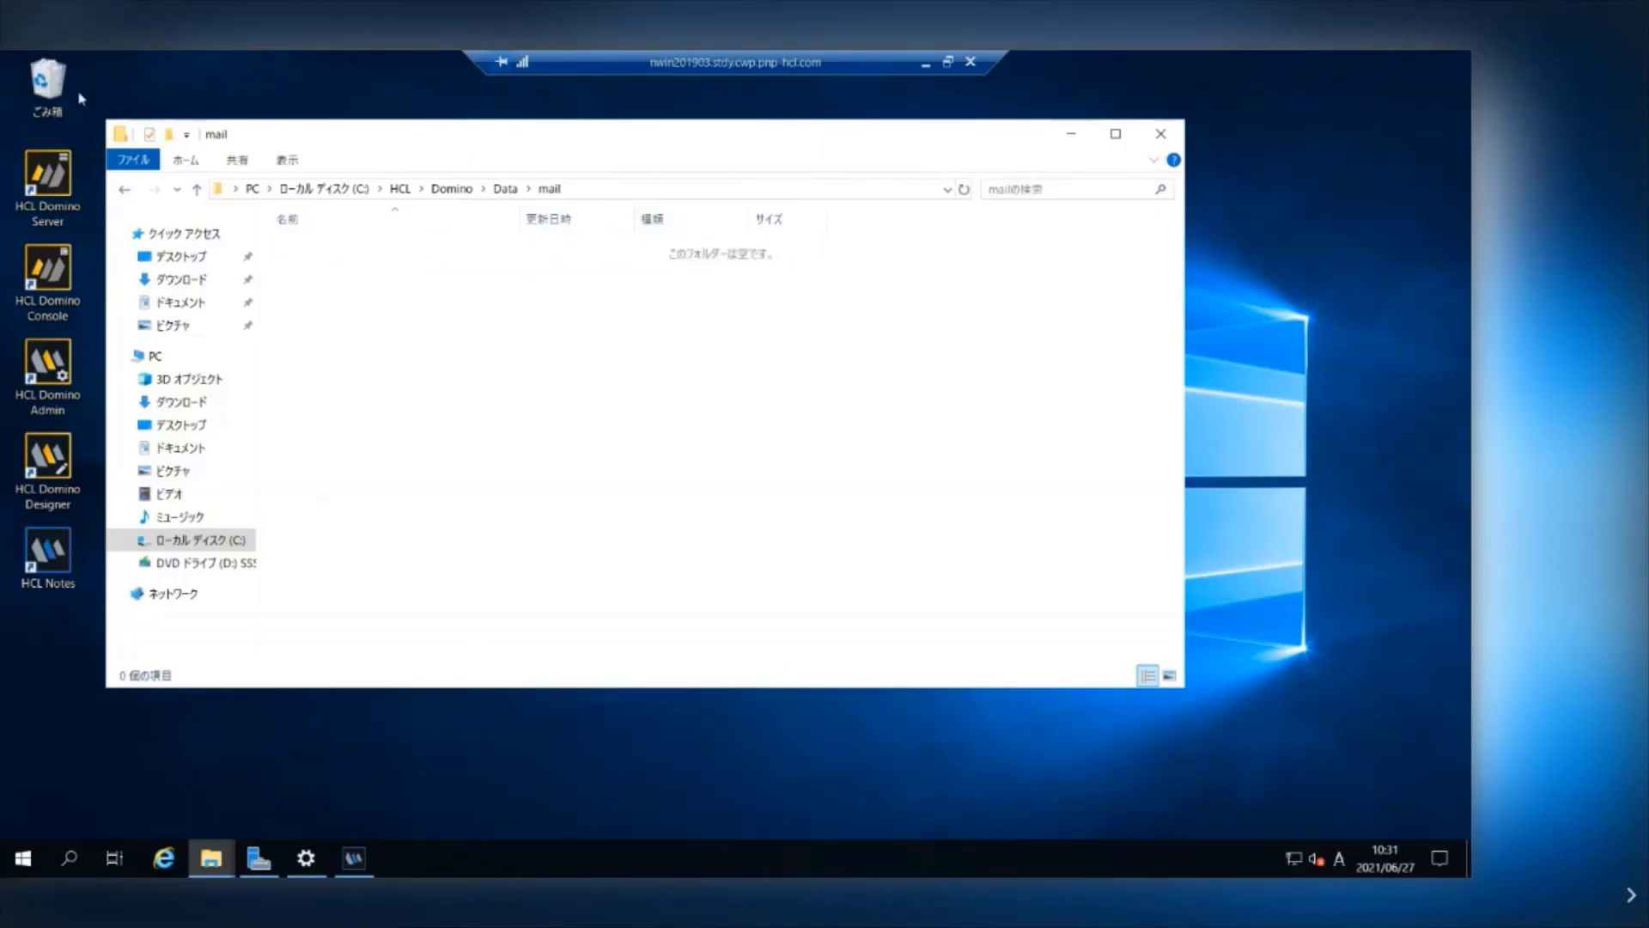
left_click(47, 82)
right_click(48, 82)
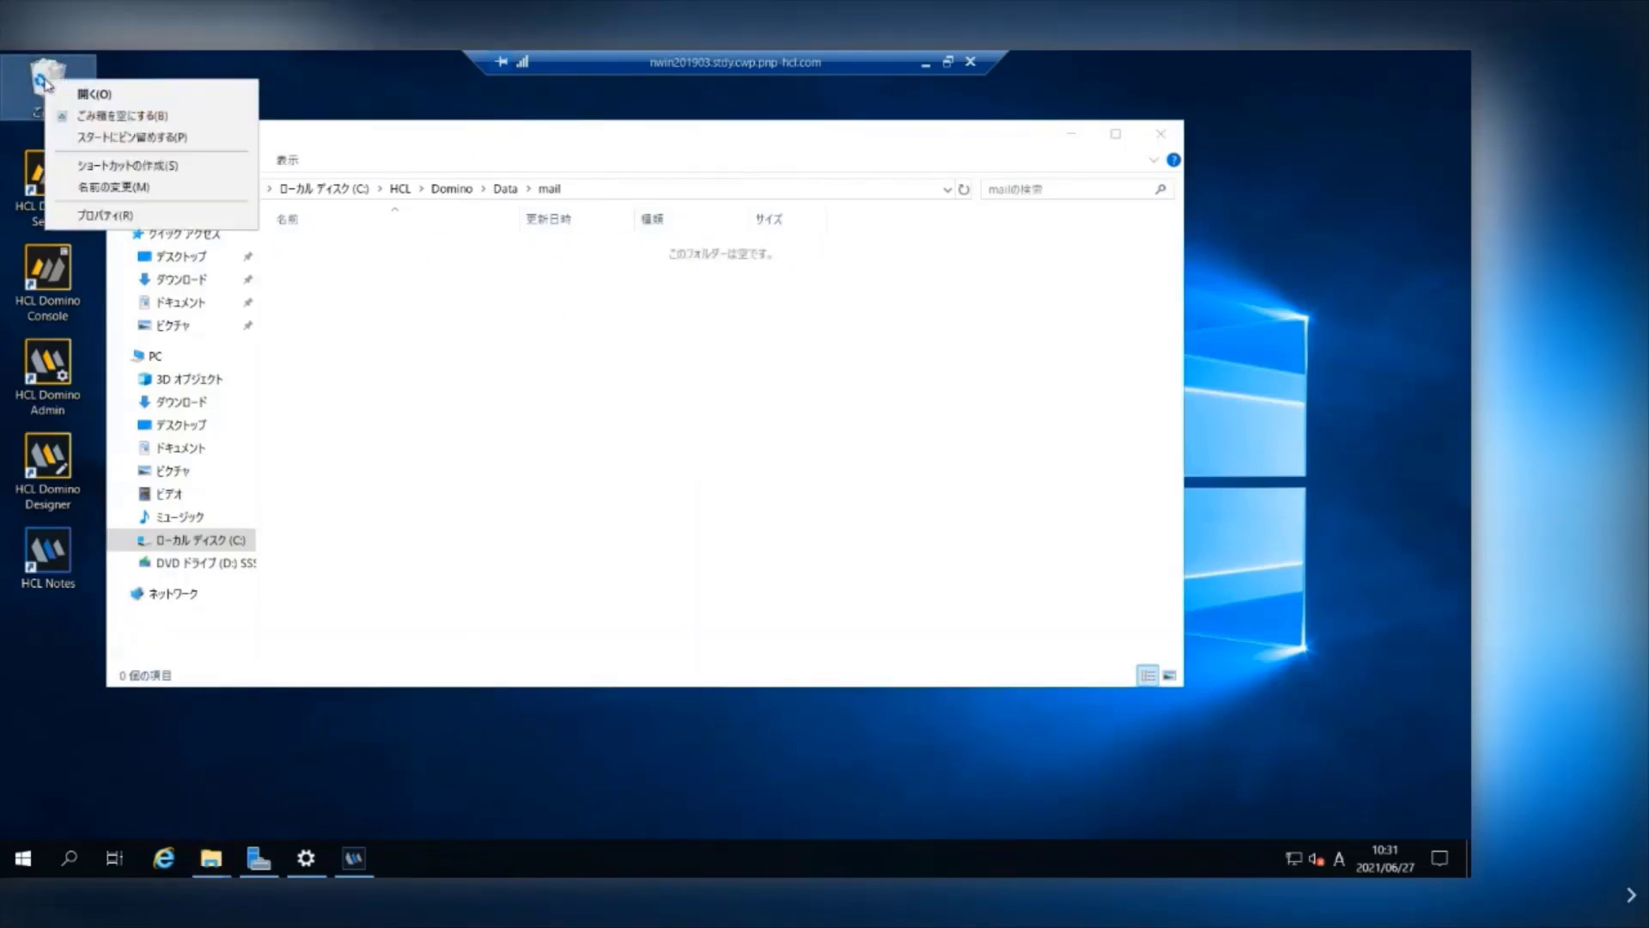
left_click(158, 117)
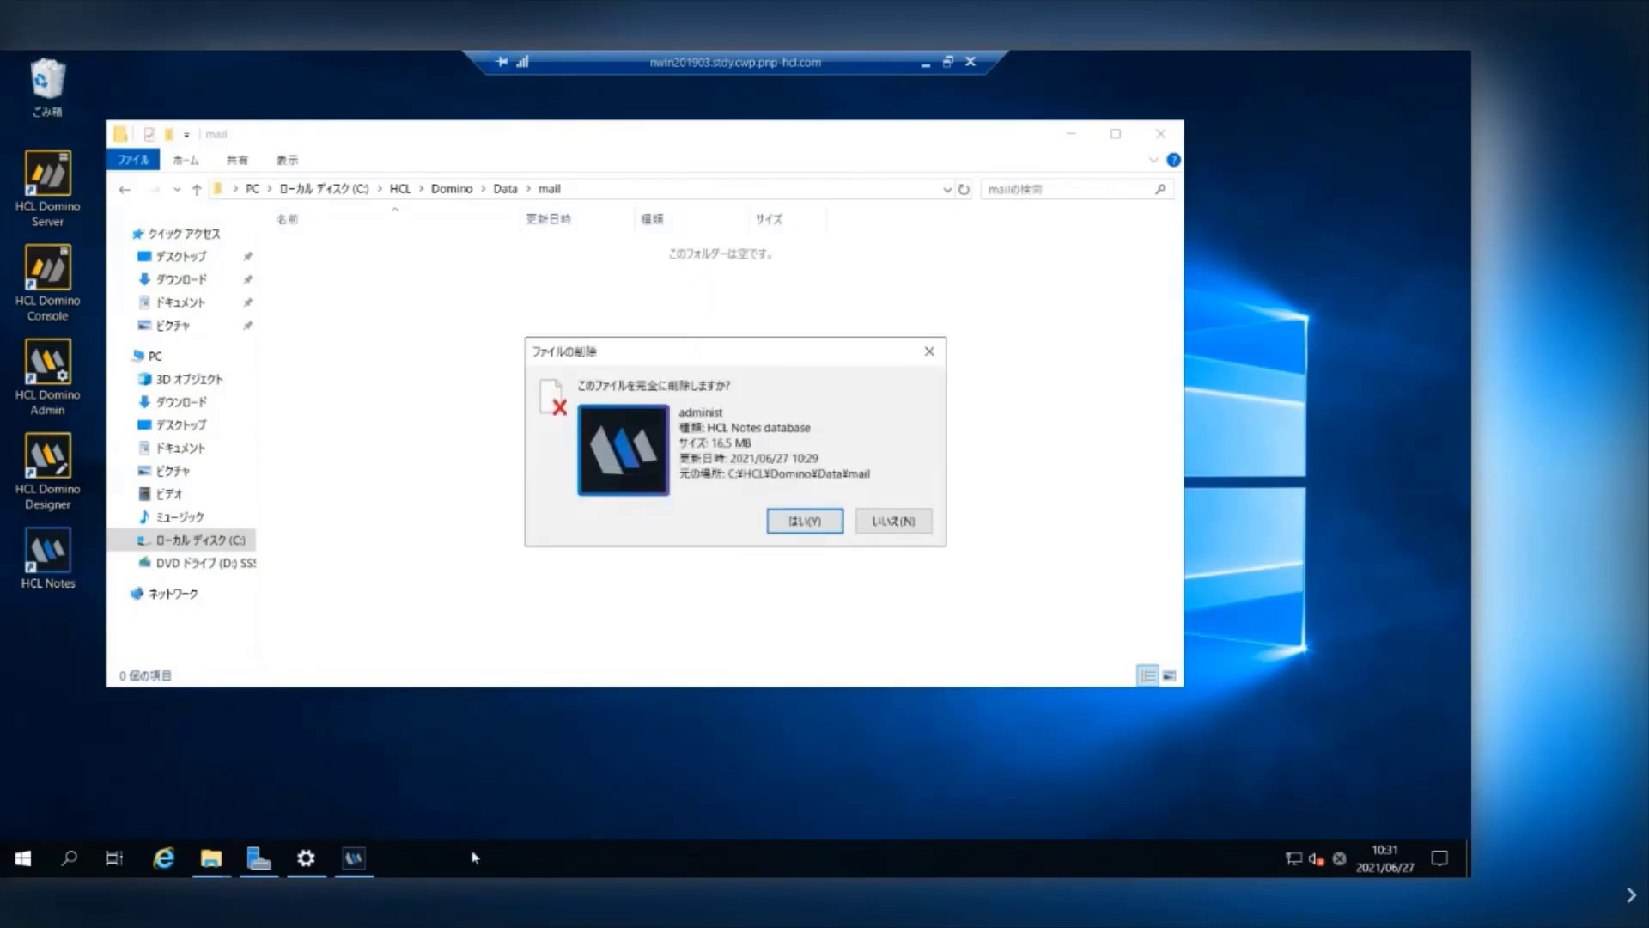
key("Return")
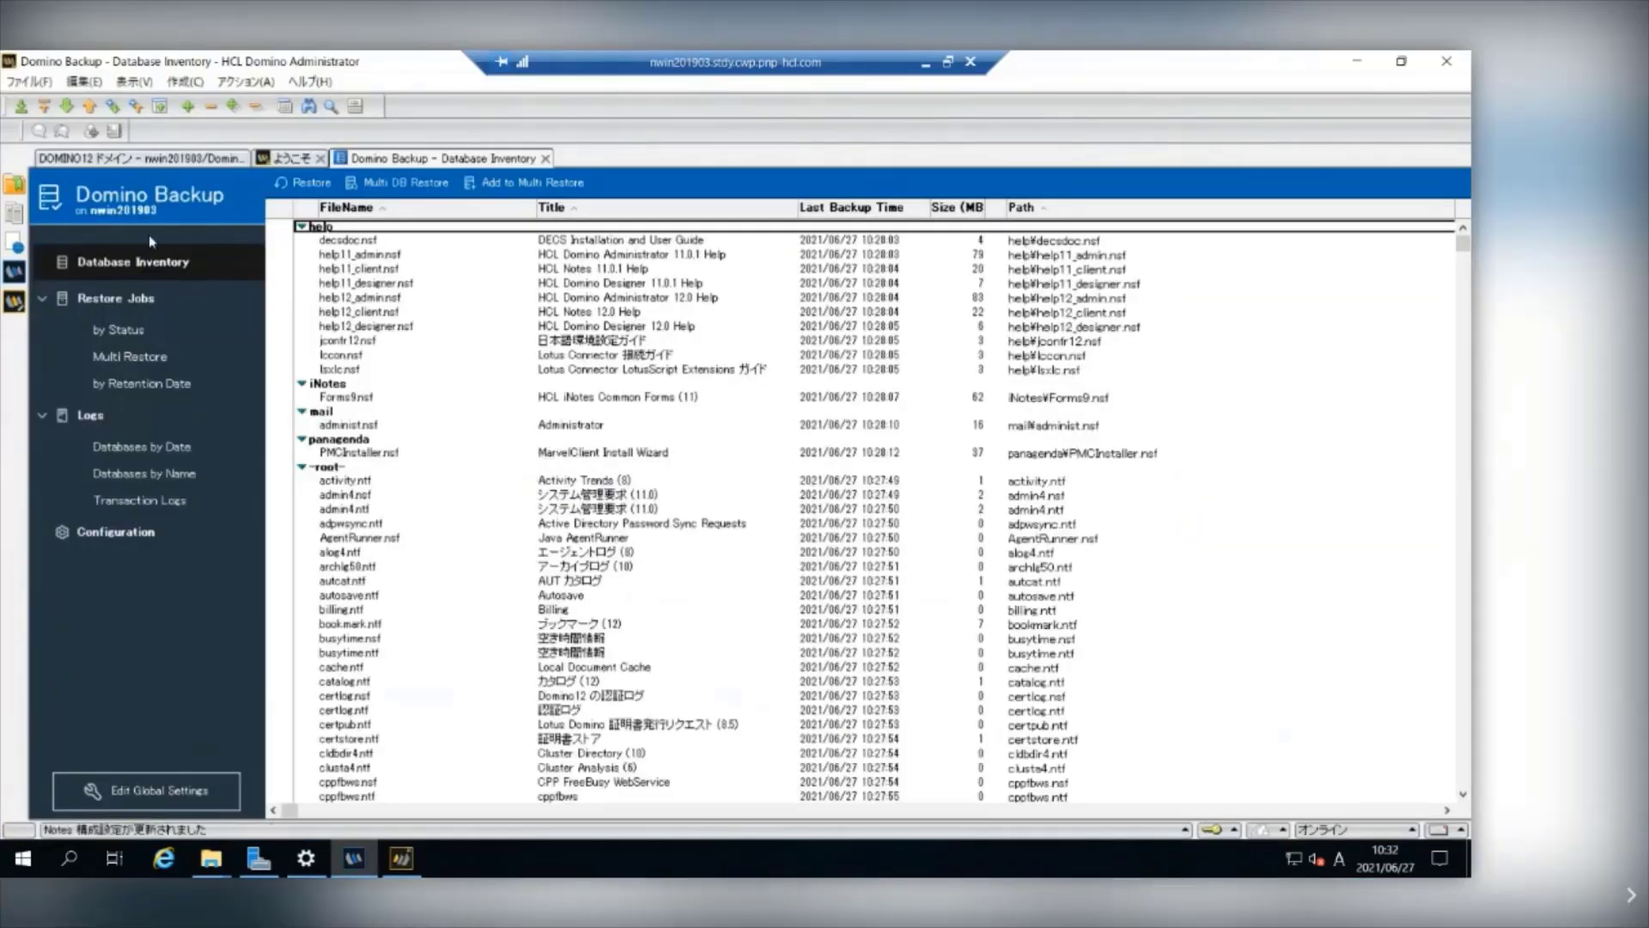
Select the mail\administ.nsf entry in the Domino Backup Database Inventory.
left_click(137, 270)
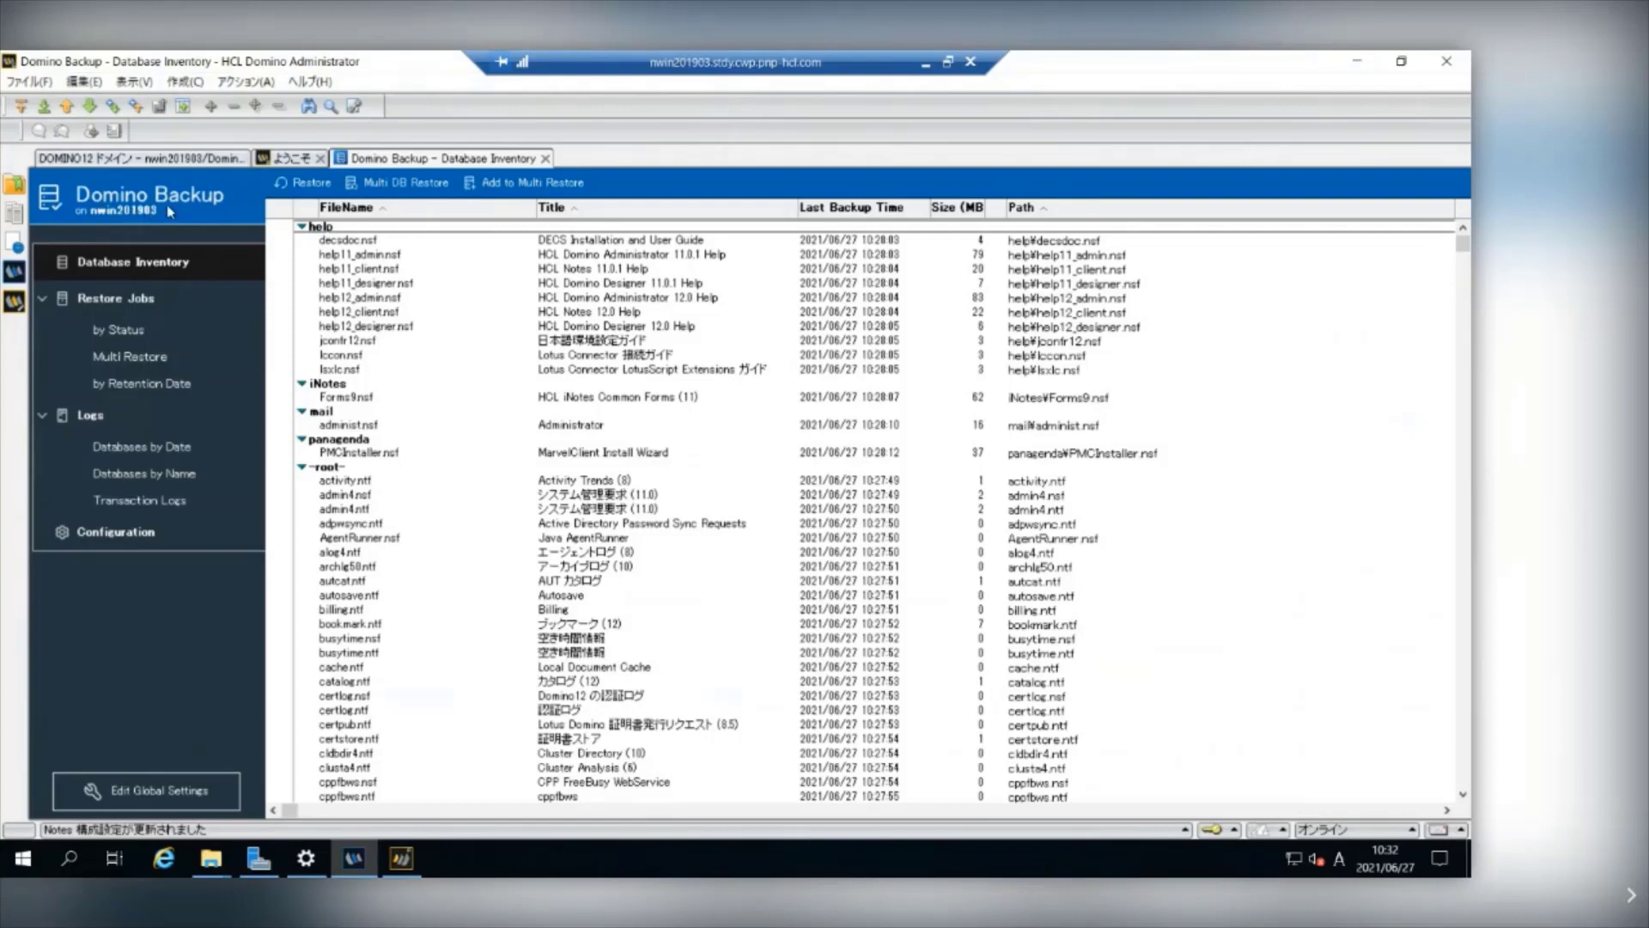
left_click(225, 258)
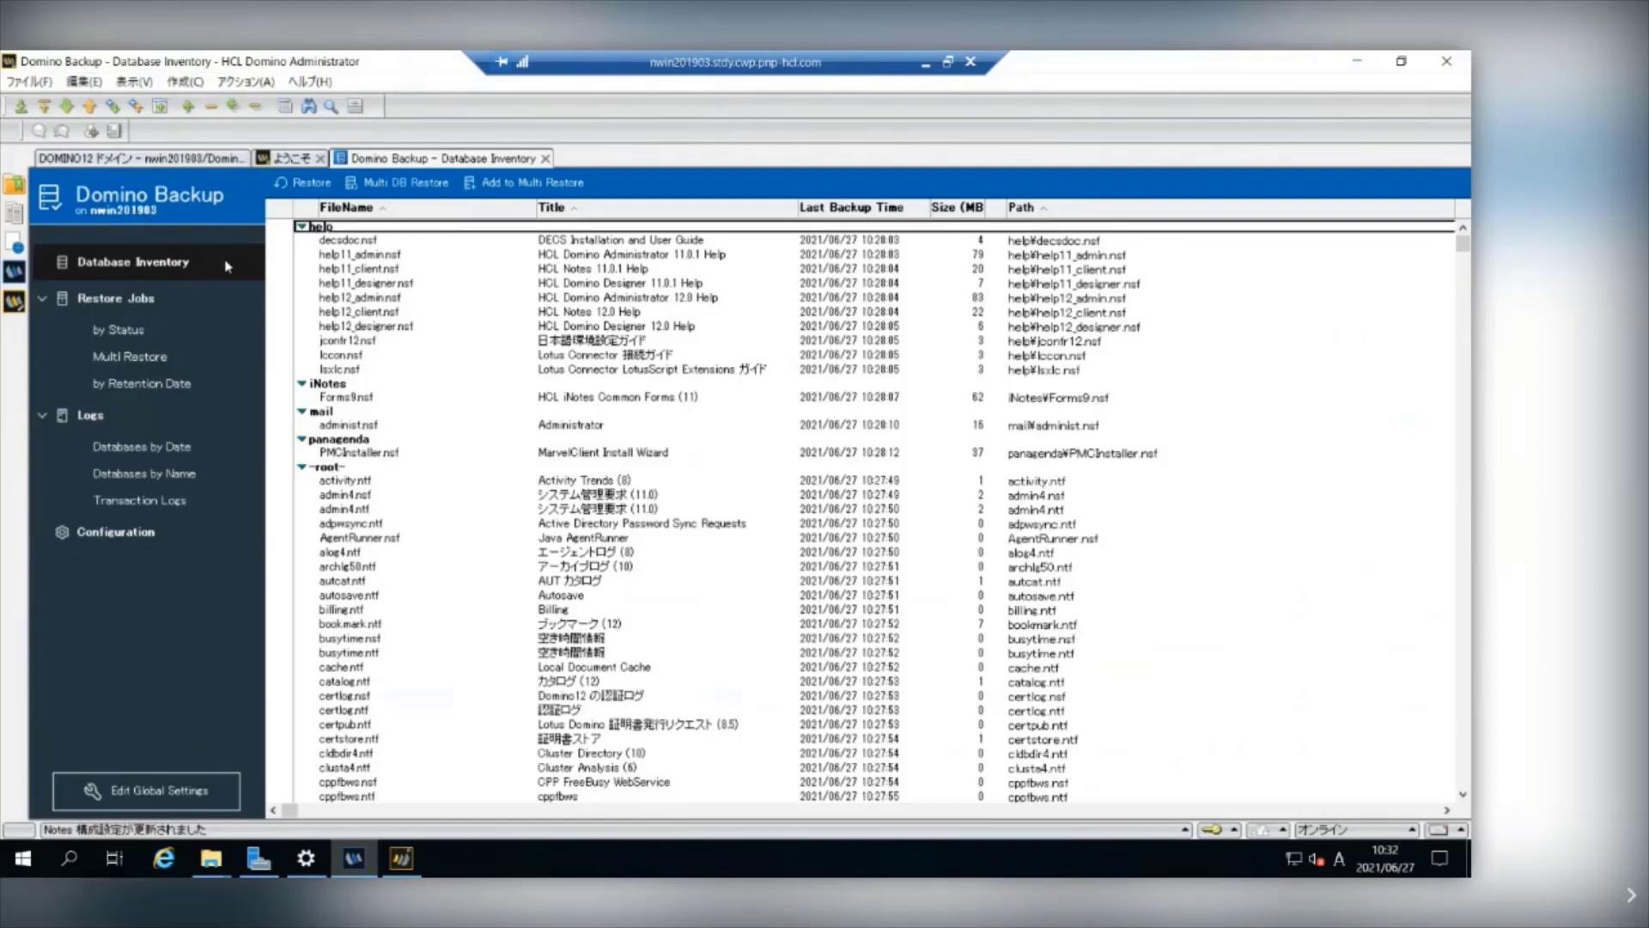
left_click(358, 428)
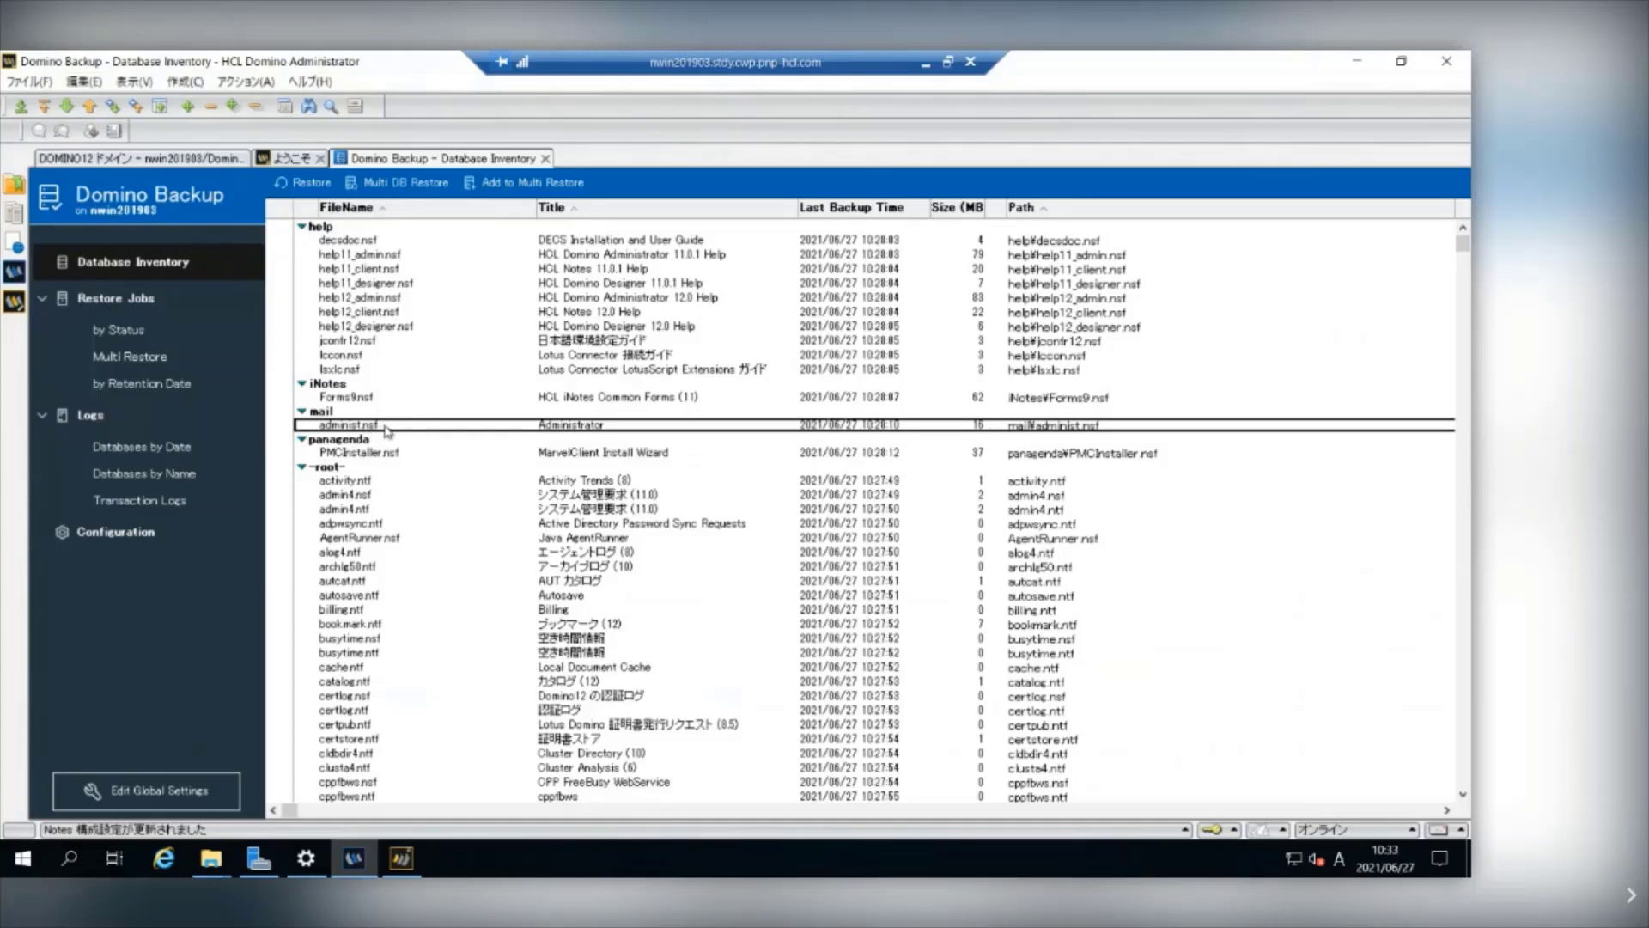
Open administ.nsf's backup log, start a restore and clear the Restore path field.
double_click(386, 428)
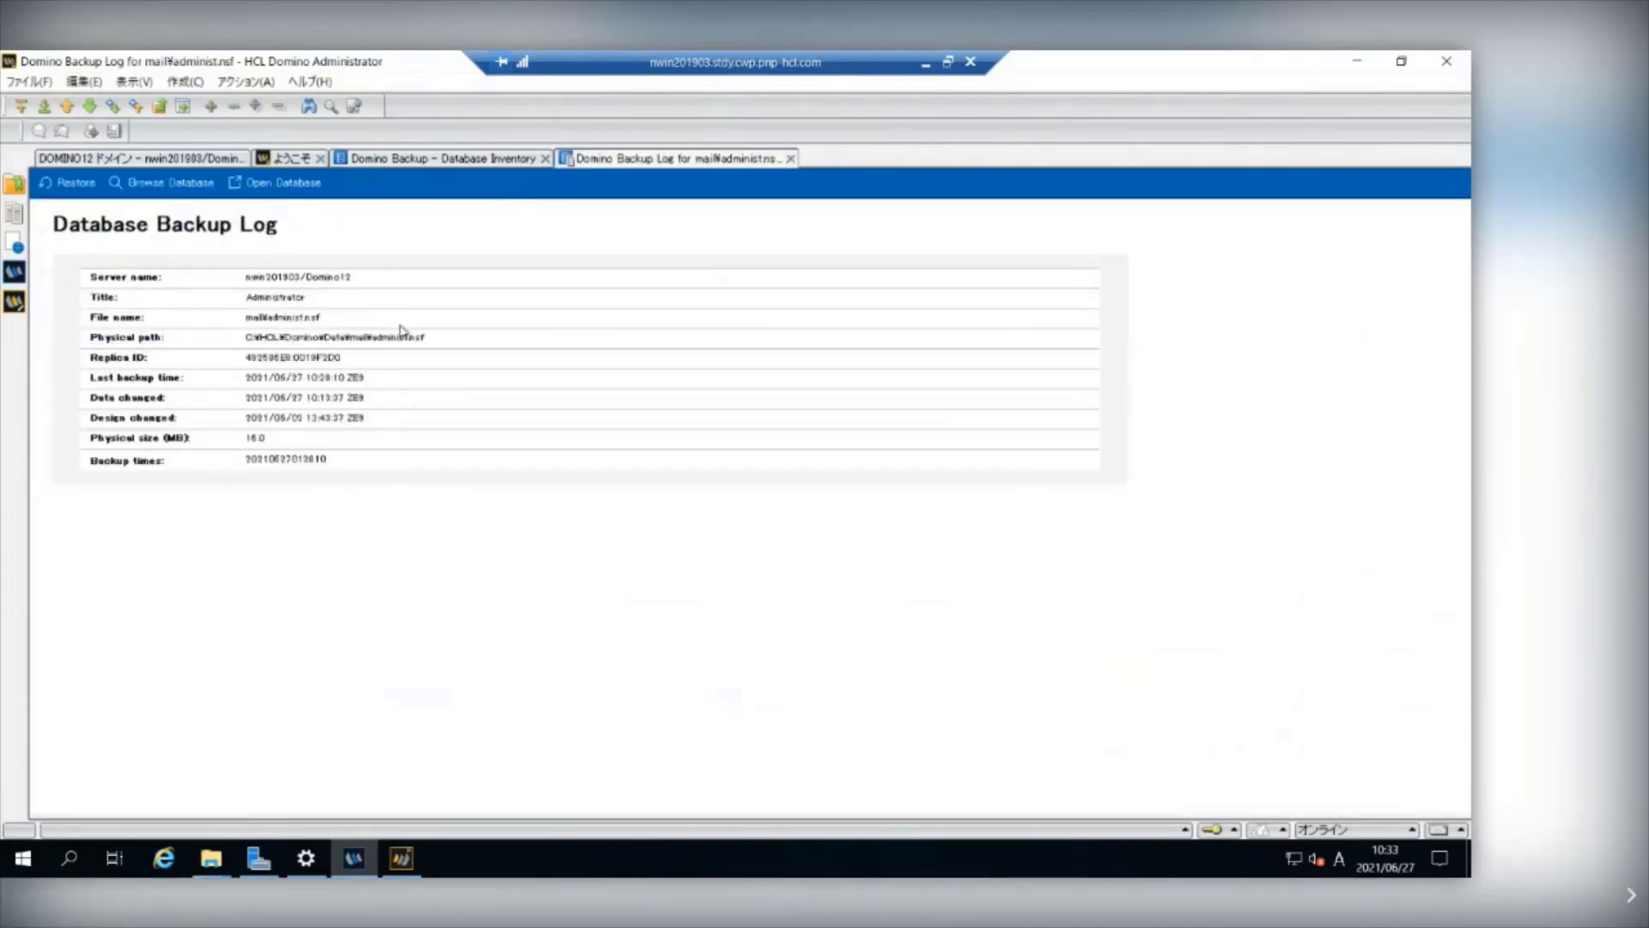
left_click(83, 184)
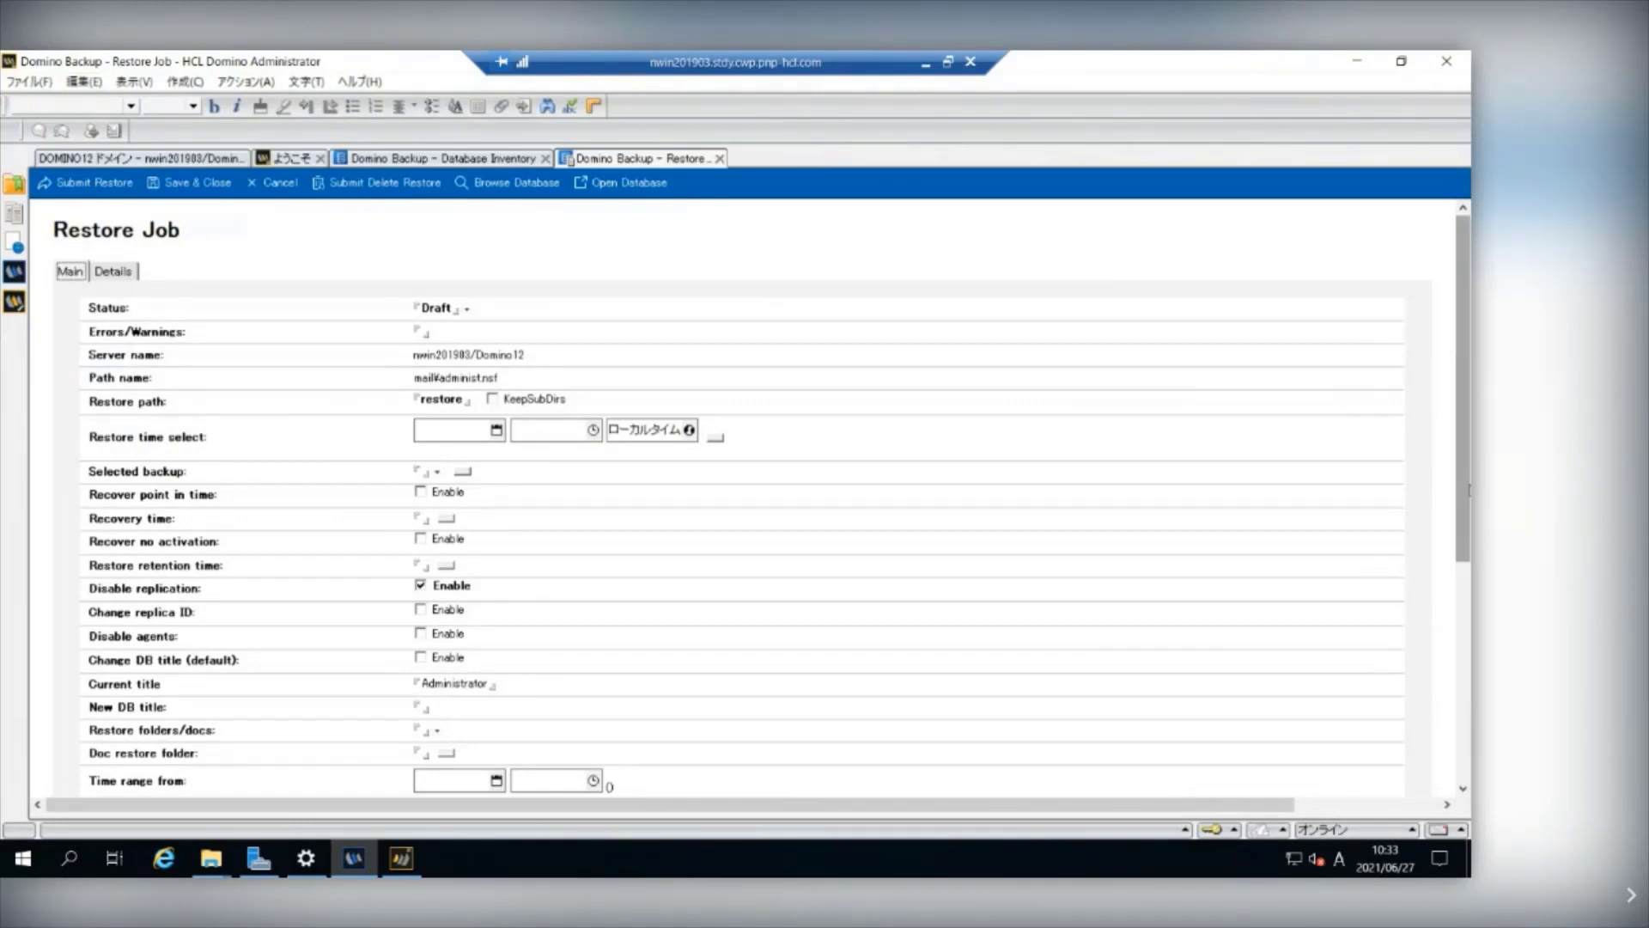
left_click_drag(1466, 487, 1469, 528)
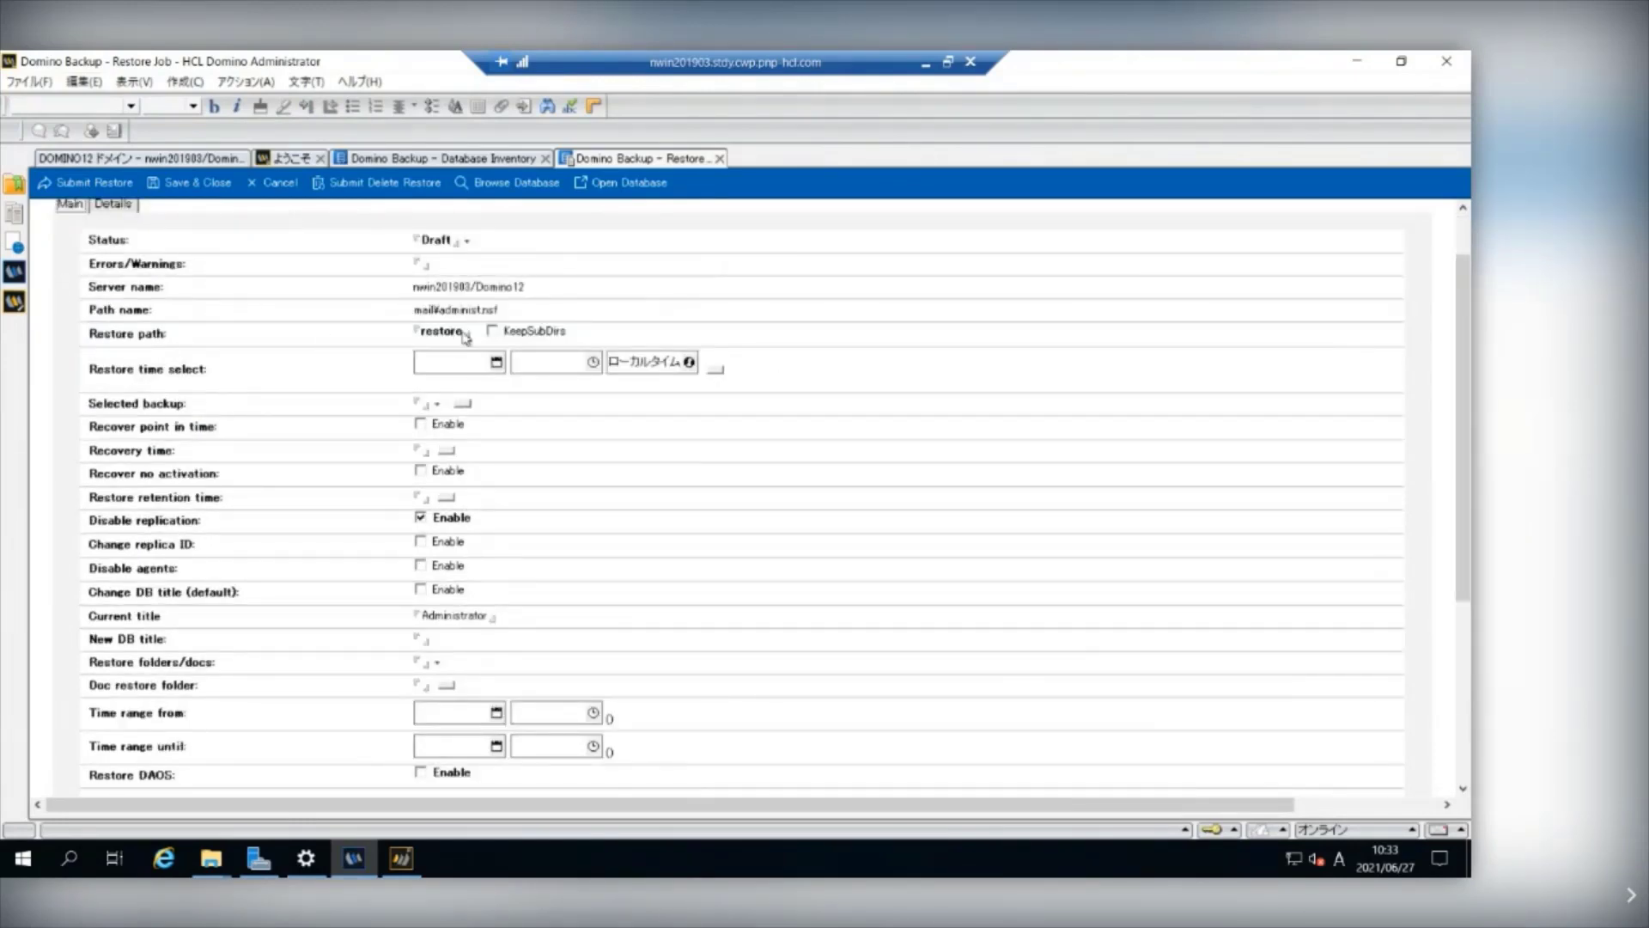
left_click_drag(471, 337, 417, 332)
key("Delete")
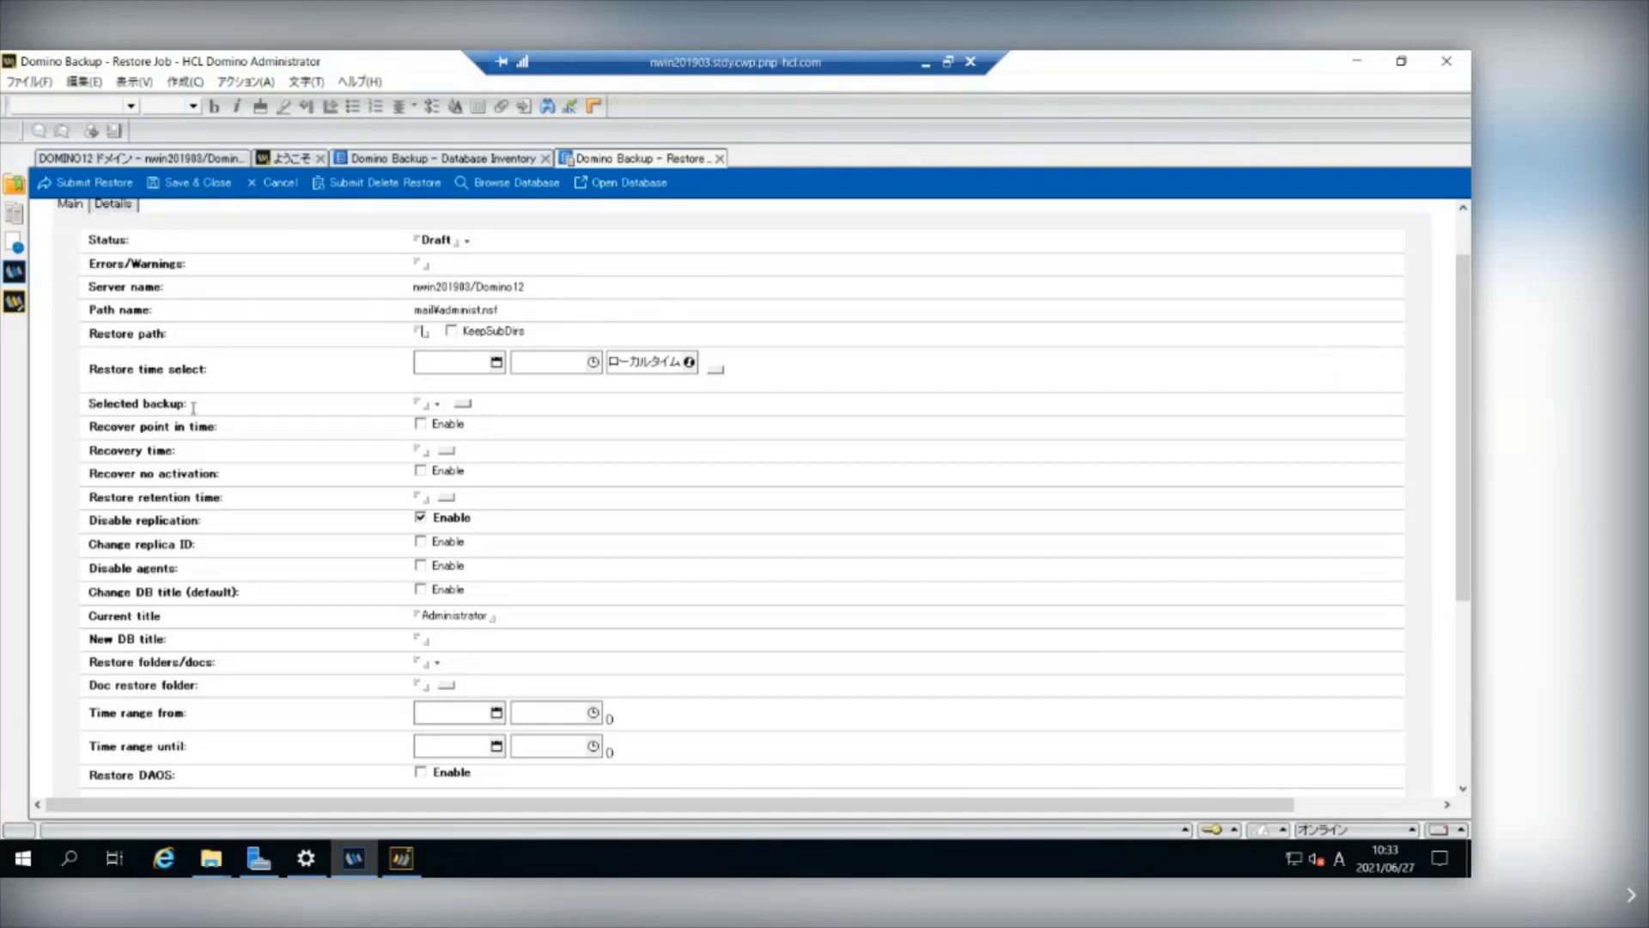
Choose the 2021/06/27_01:28:10_GMT backup and submit the restore job.
left_click(439, 405)
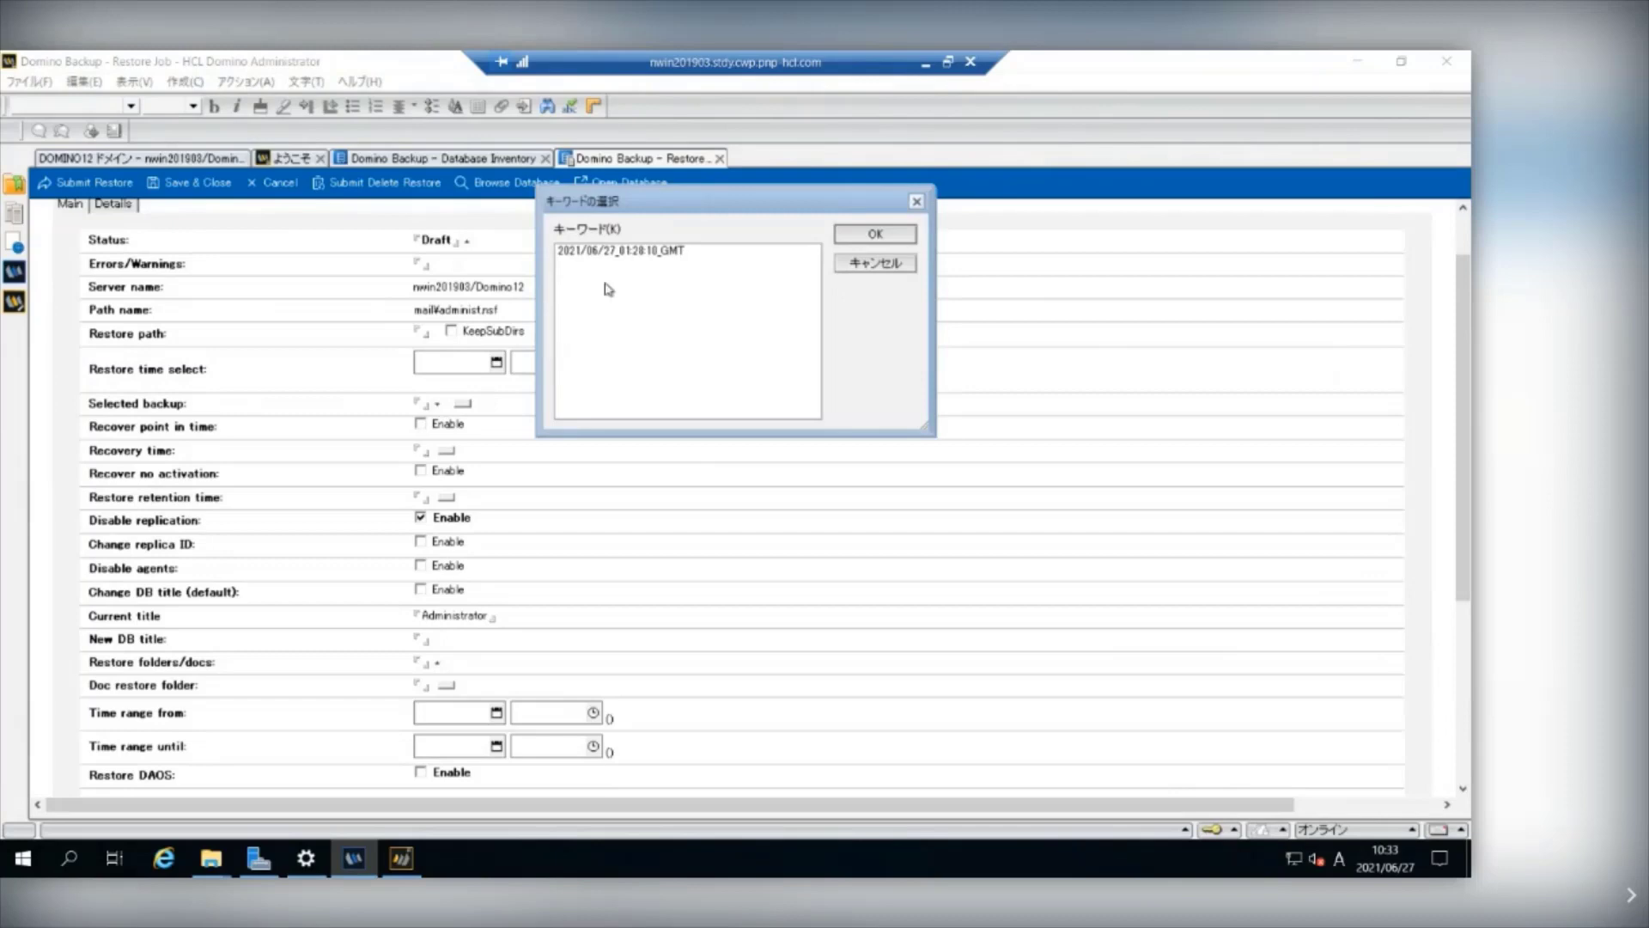
left_click(639, 255)
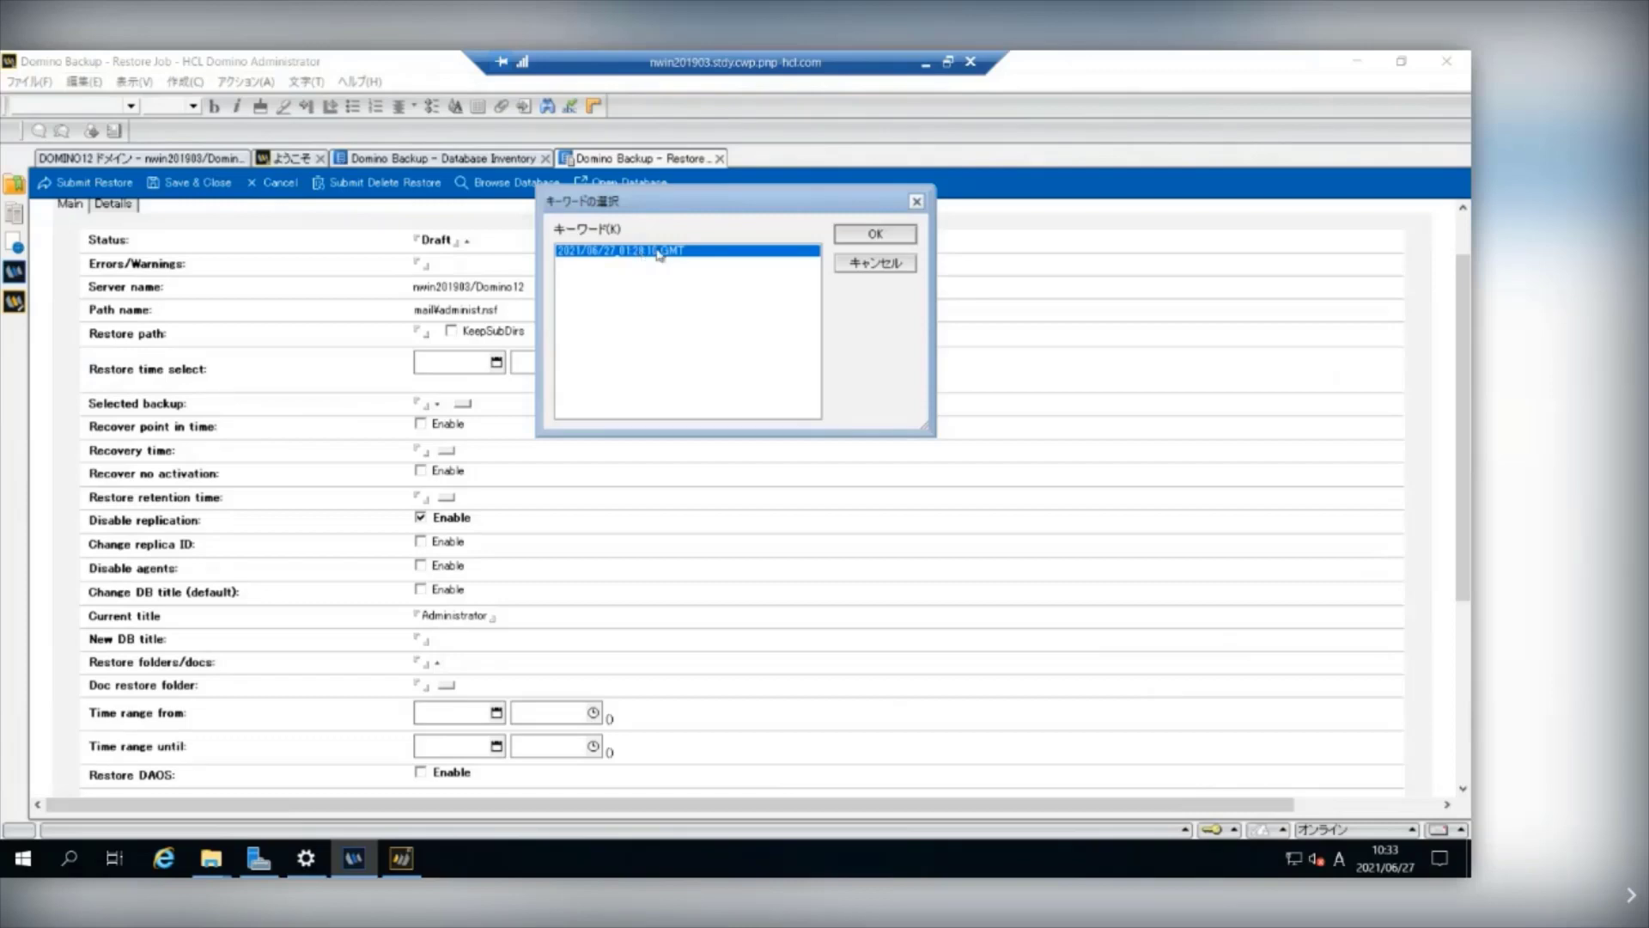
left_click(878, 238)
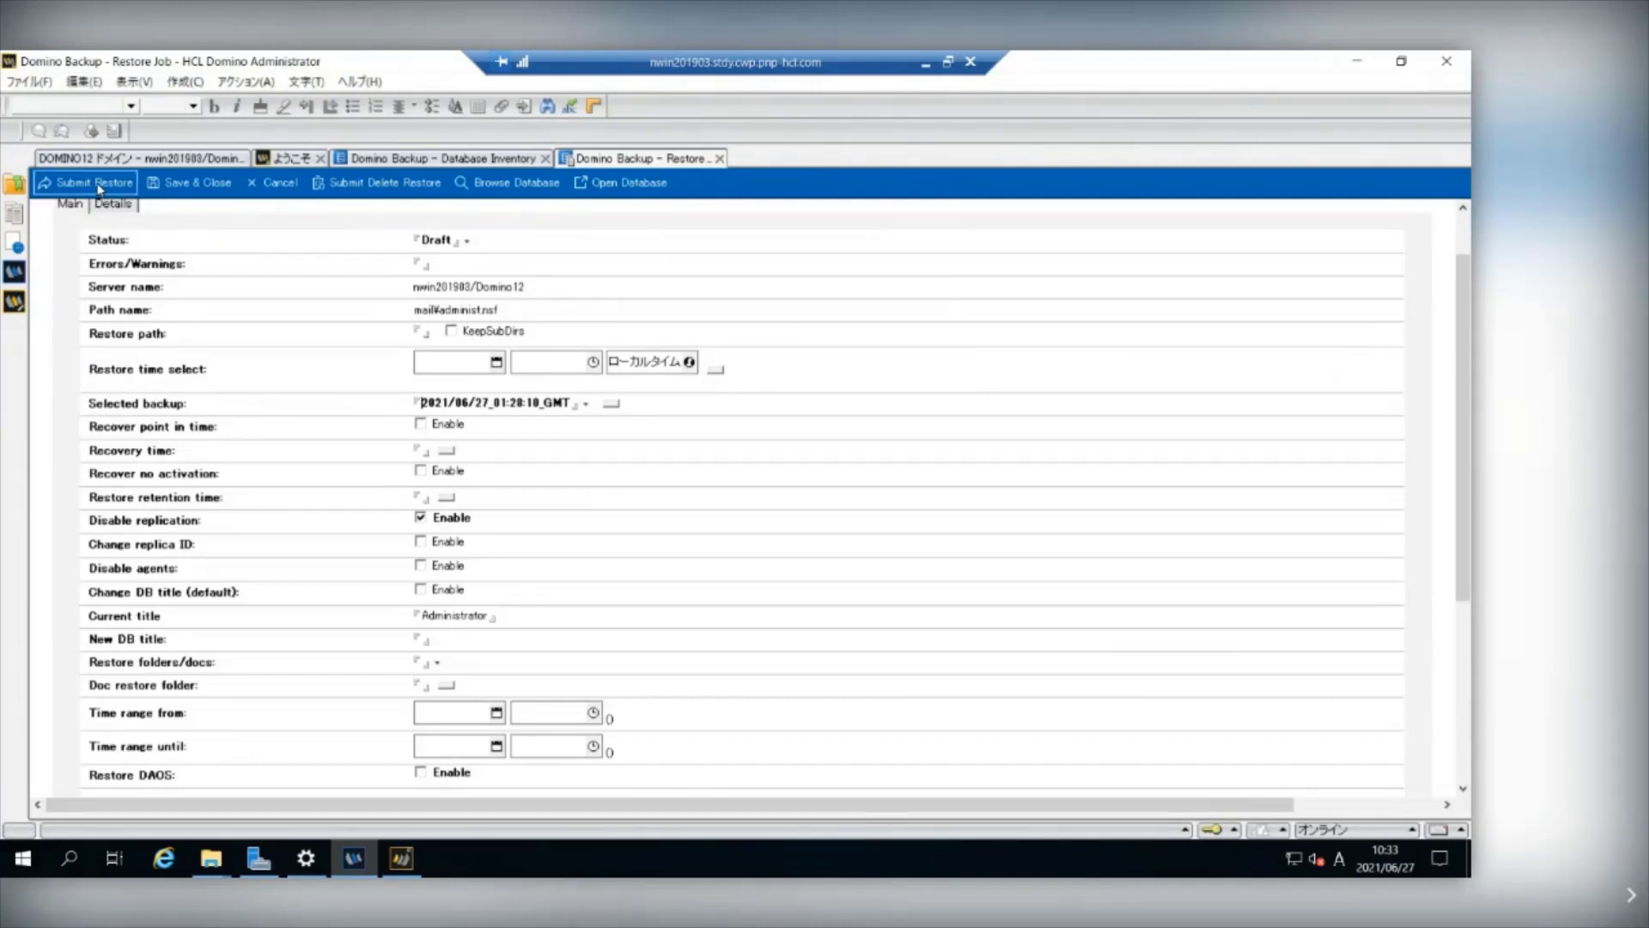
left_click(96, 184)
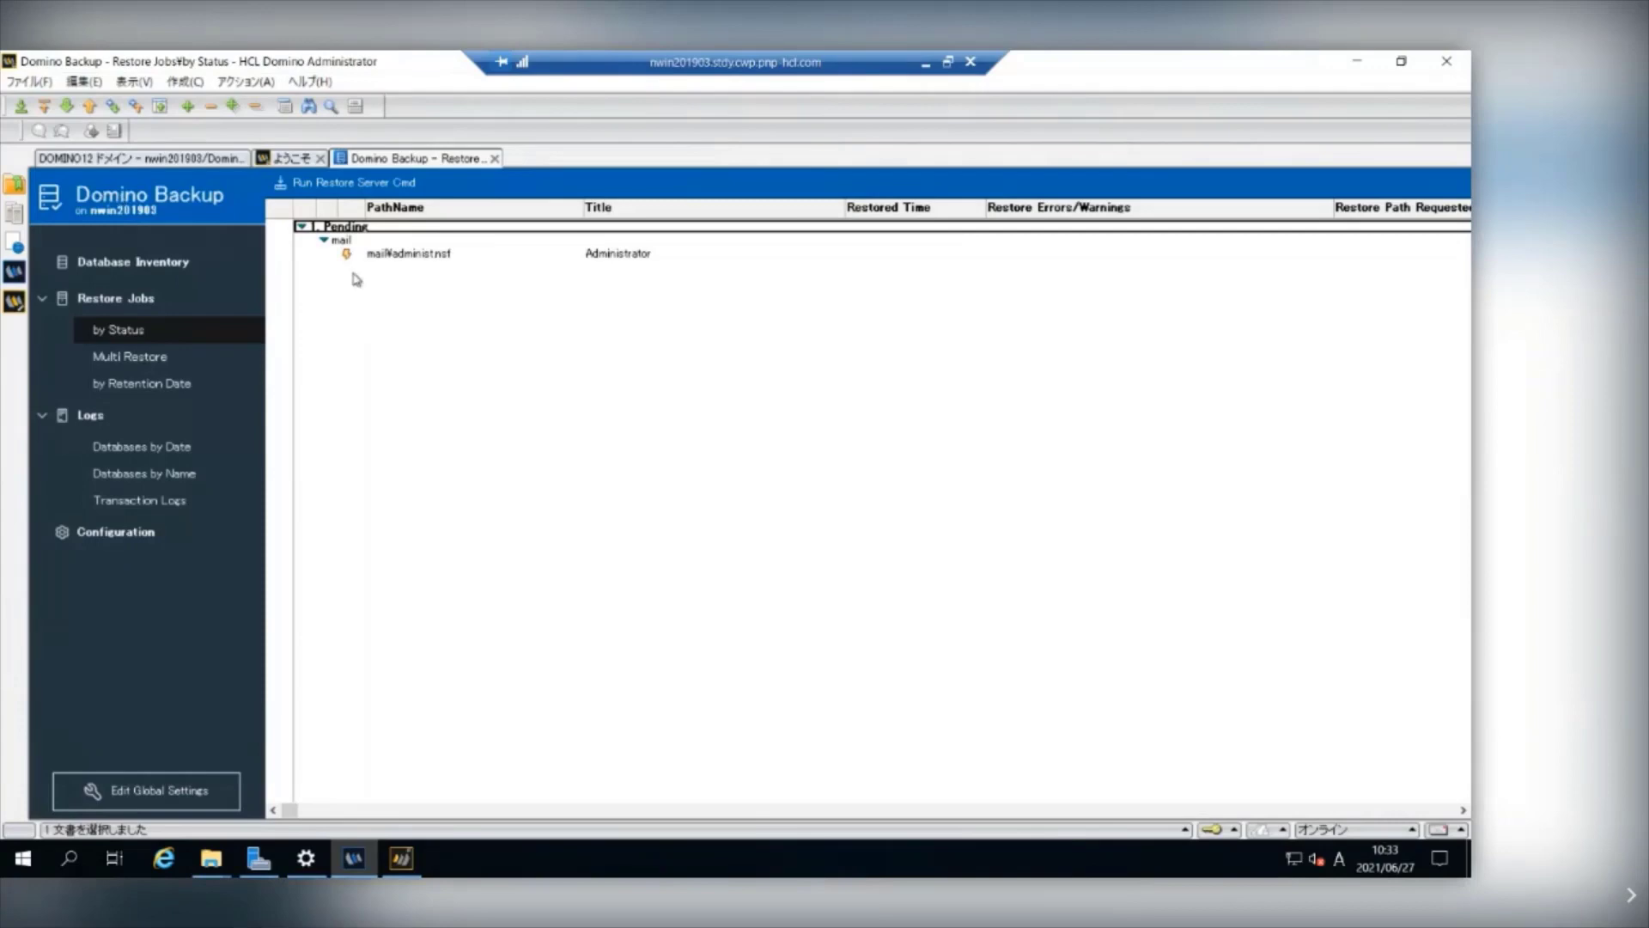
Run the pending administ.nsf restore, refresh until it shows Restored, then minimise Administrator.
left_click(441, 257)
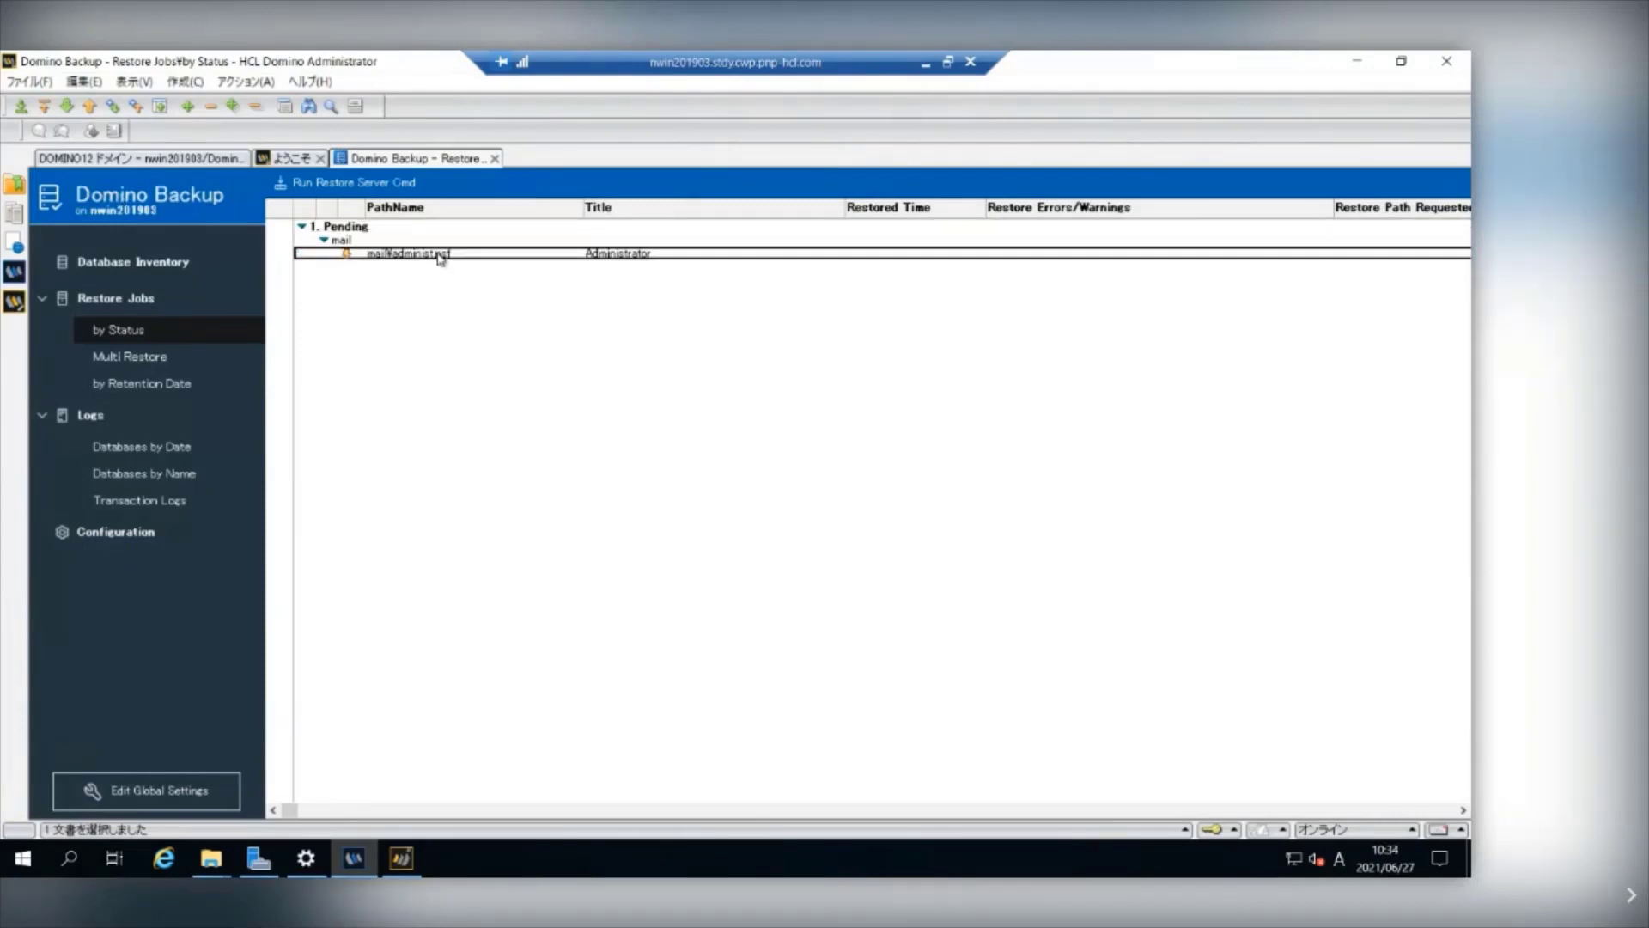
left_click(373, 186)
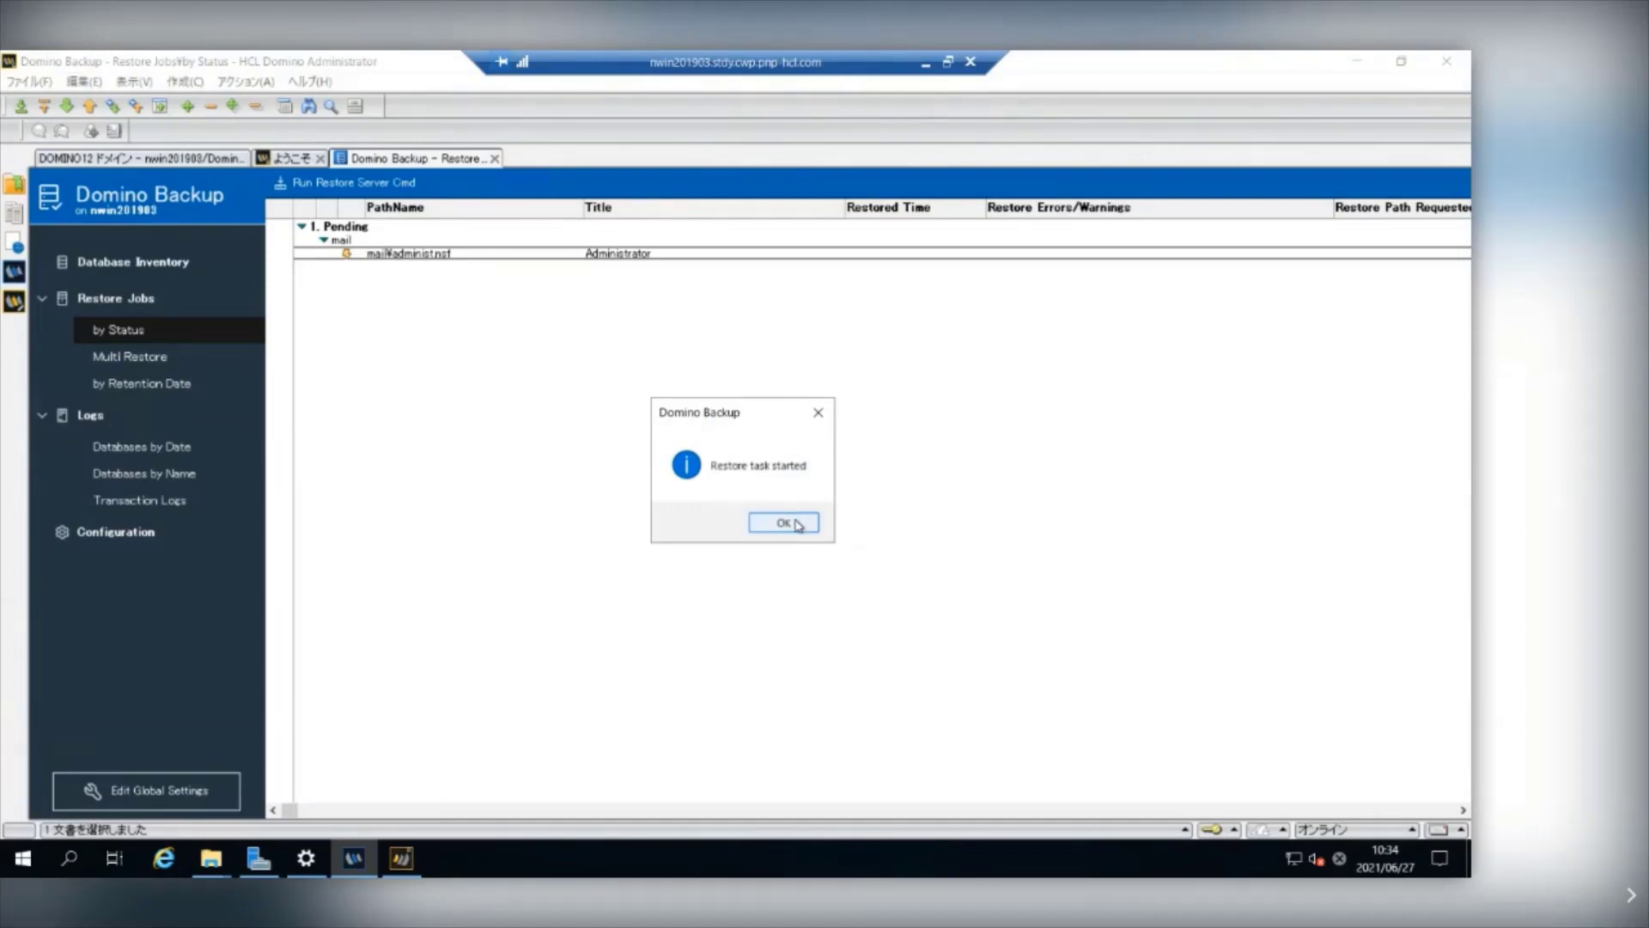
left_click(784, 523)
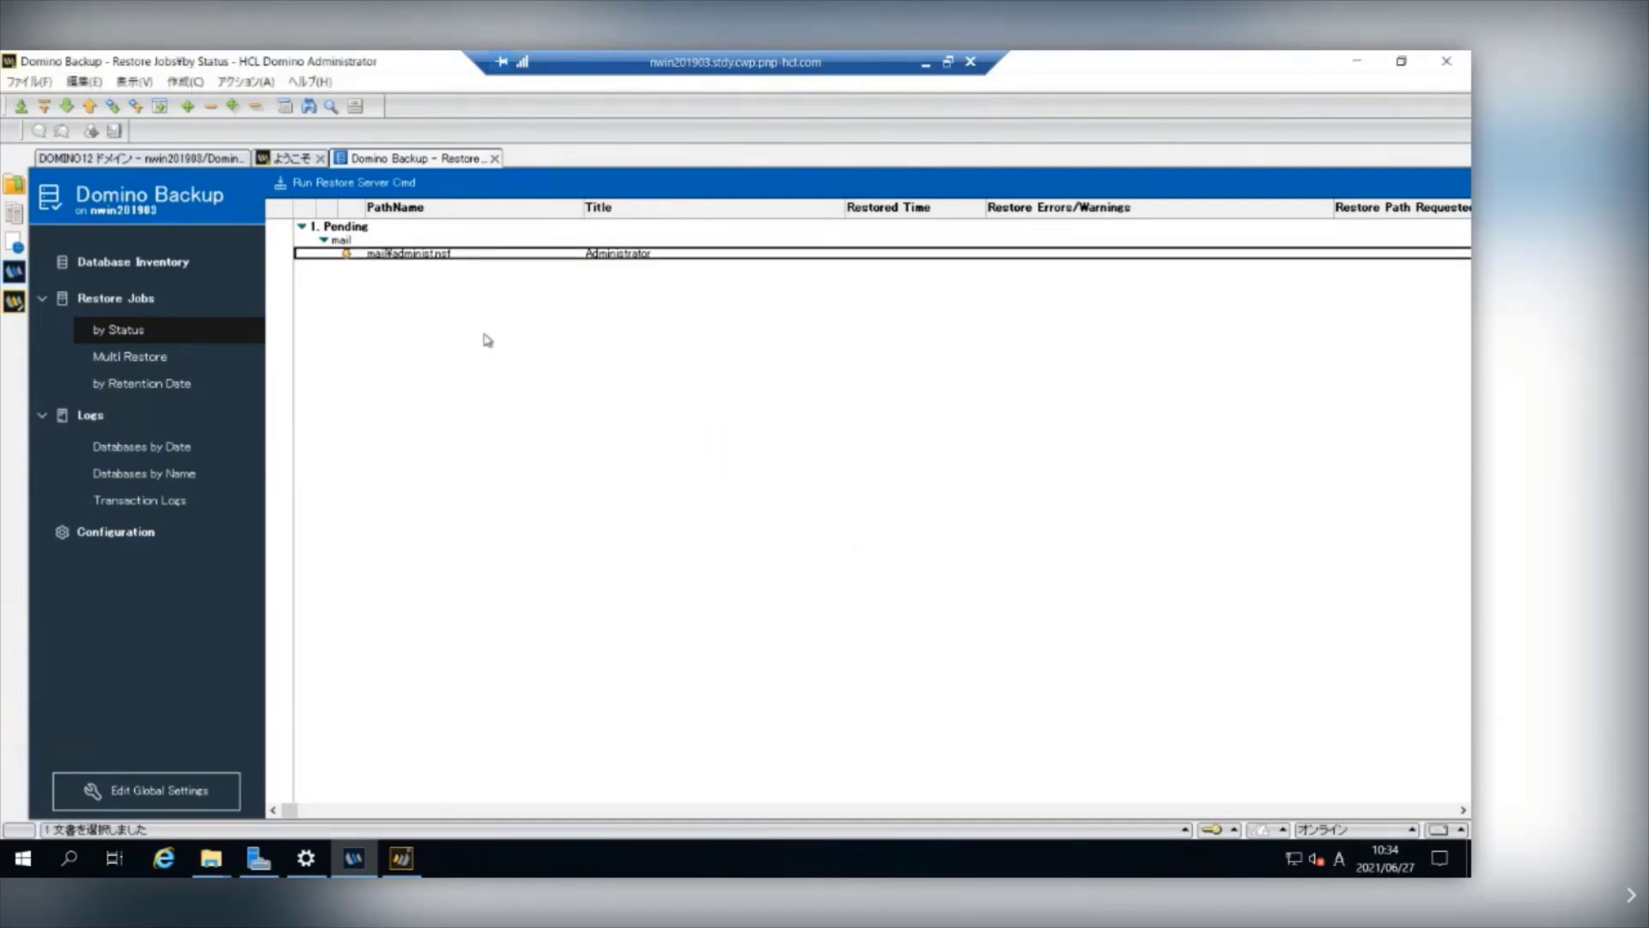
left_click(133, 82)
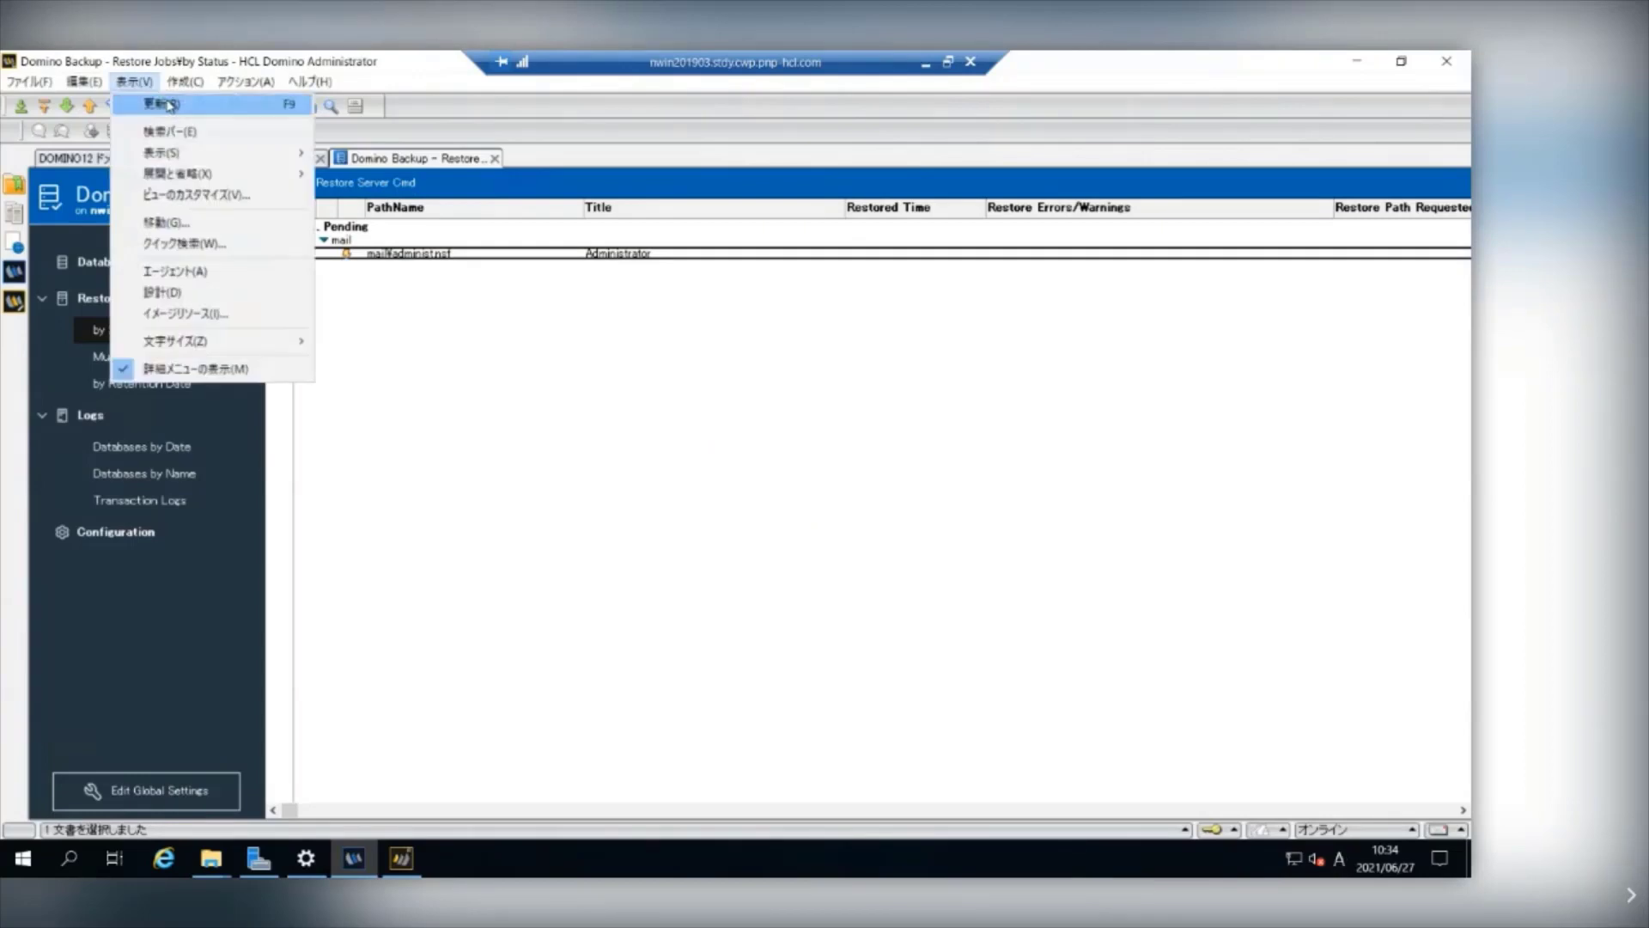
left_click(163, 104)
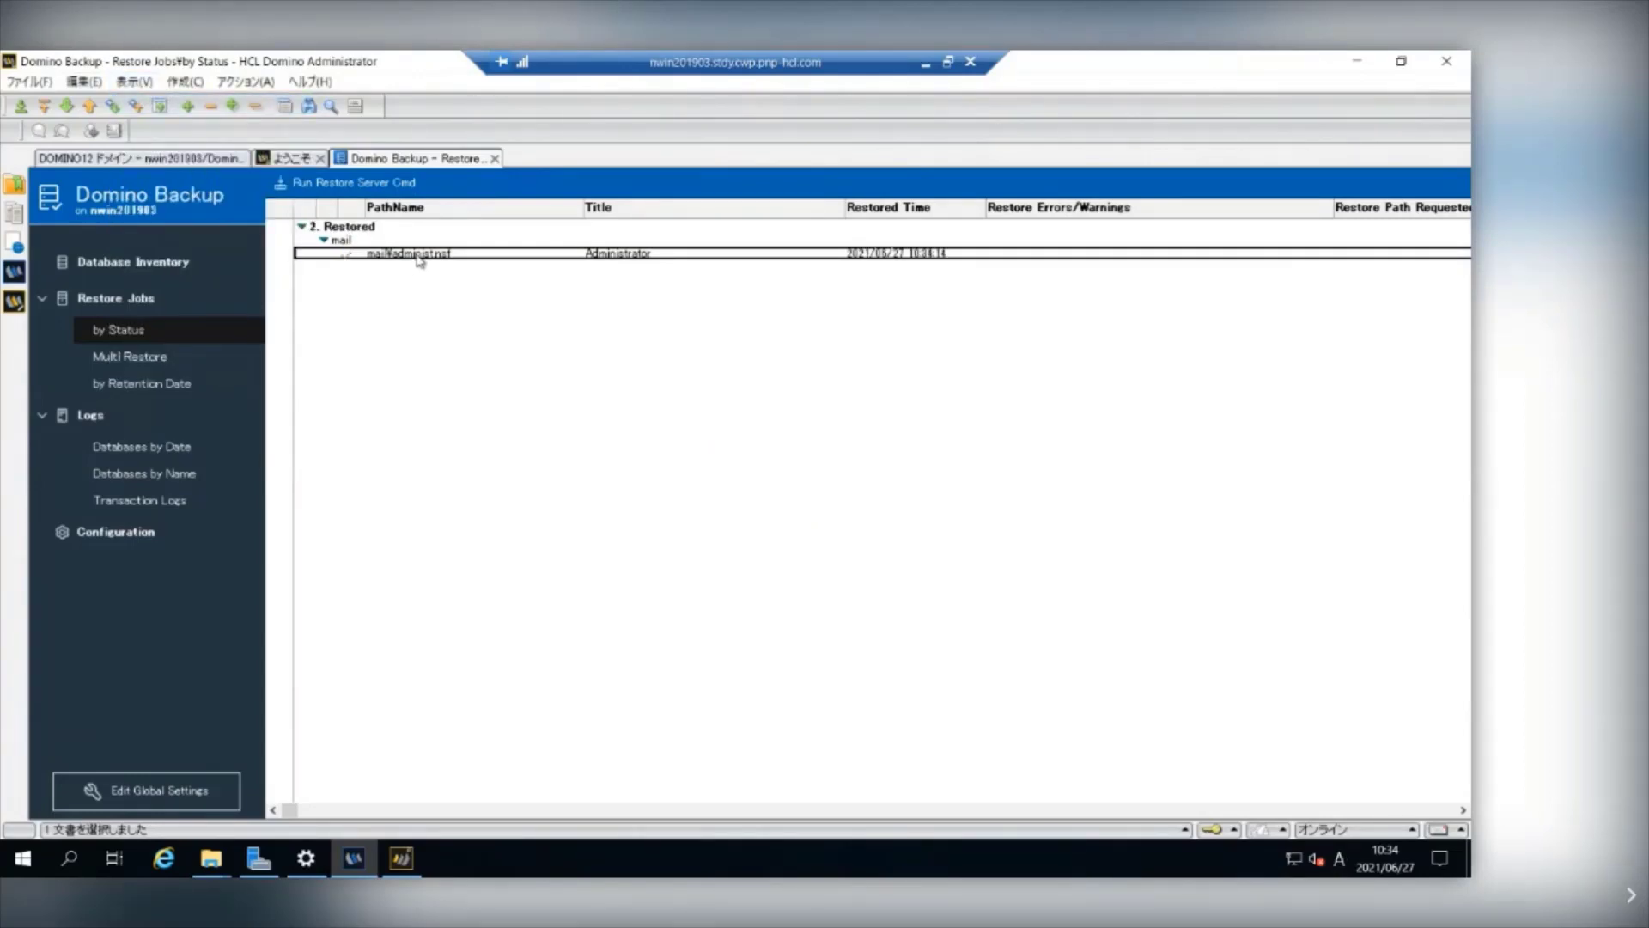
left_click(1360, 66)
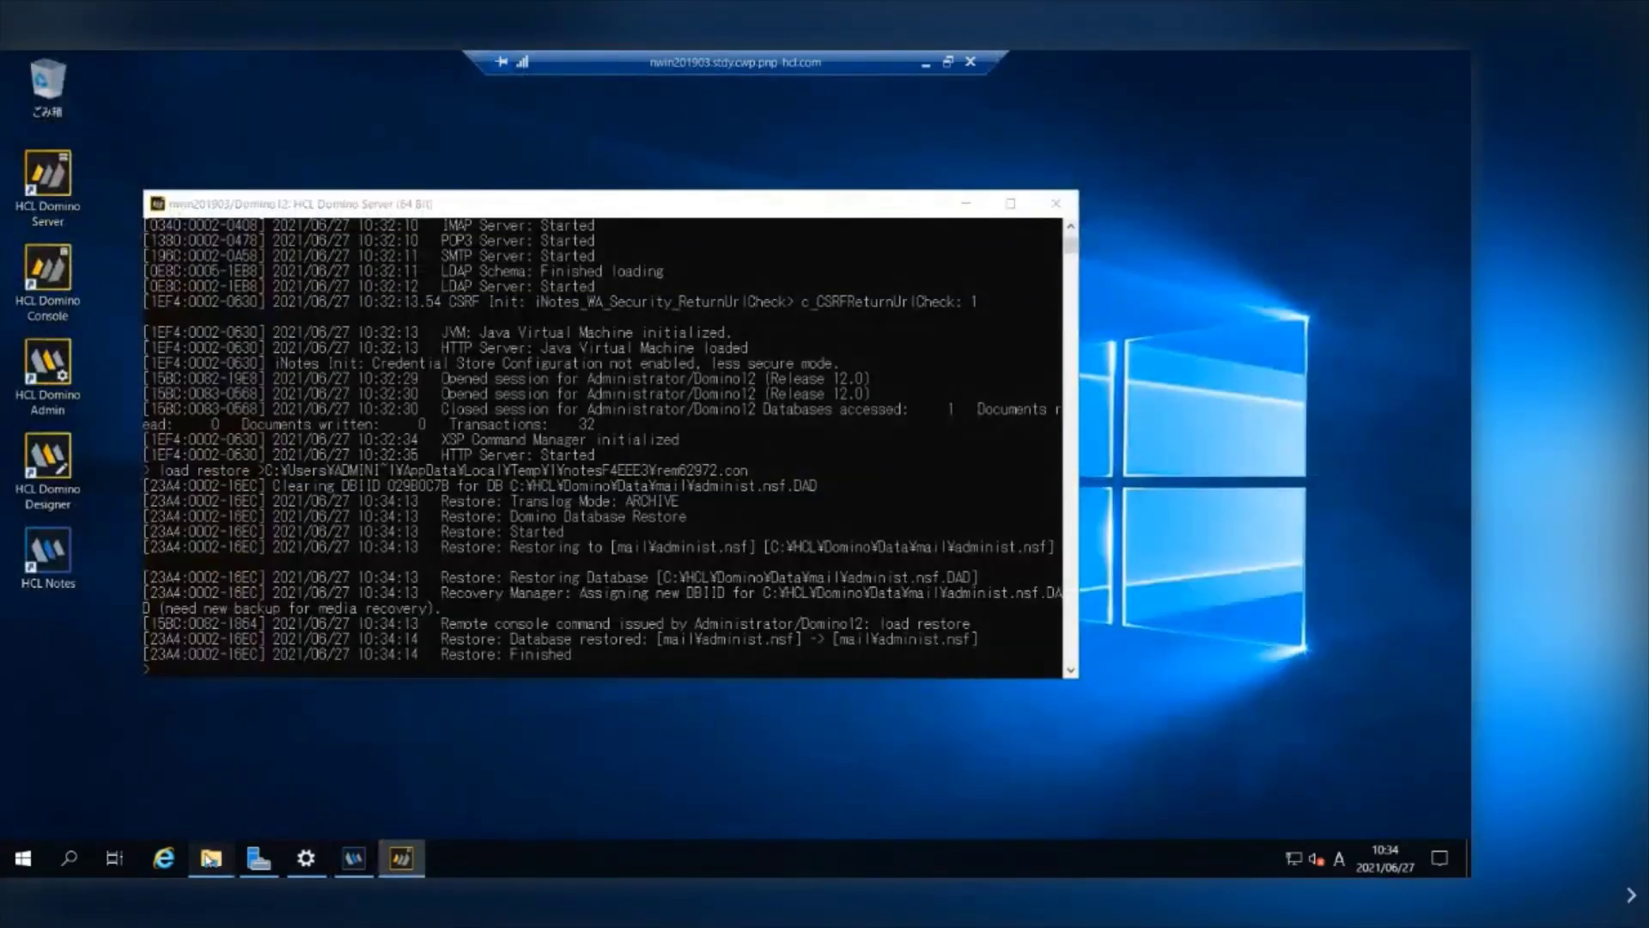
Bring up the mail folder showing administ restored, modified 2021/06/27 10:34.
mouse_move(210, 858)
left_click(165, 788)
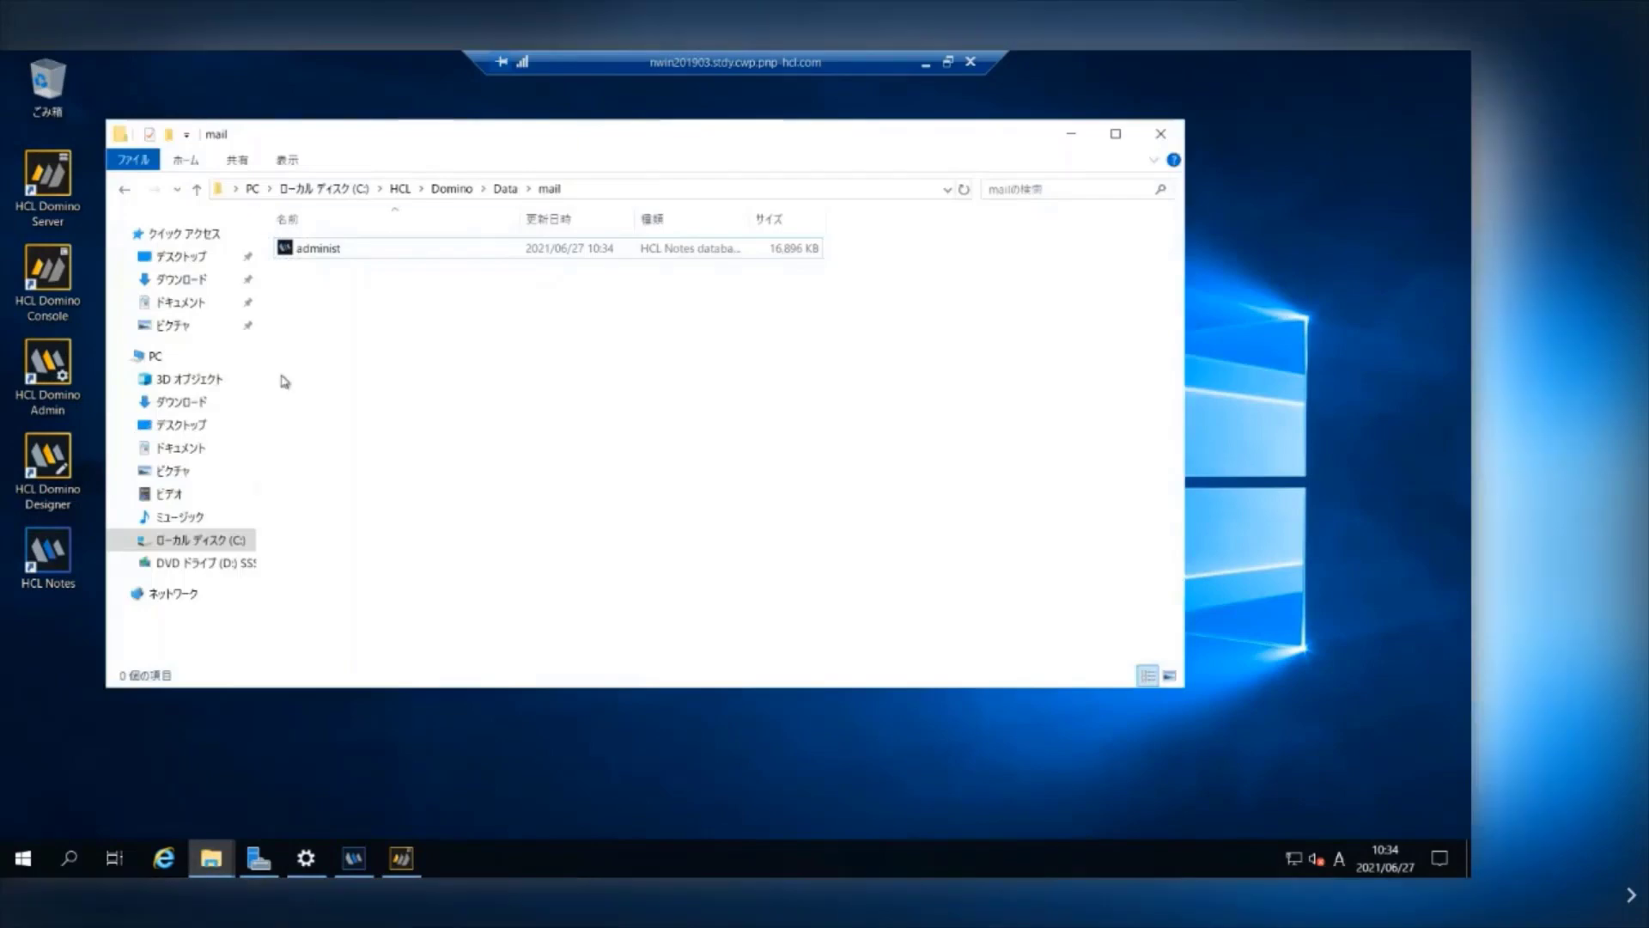